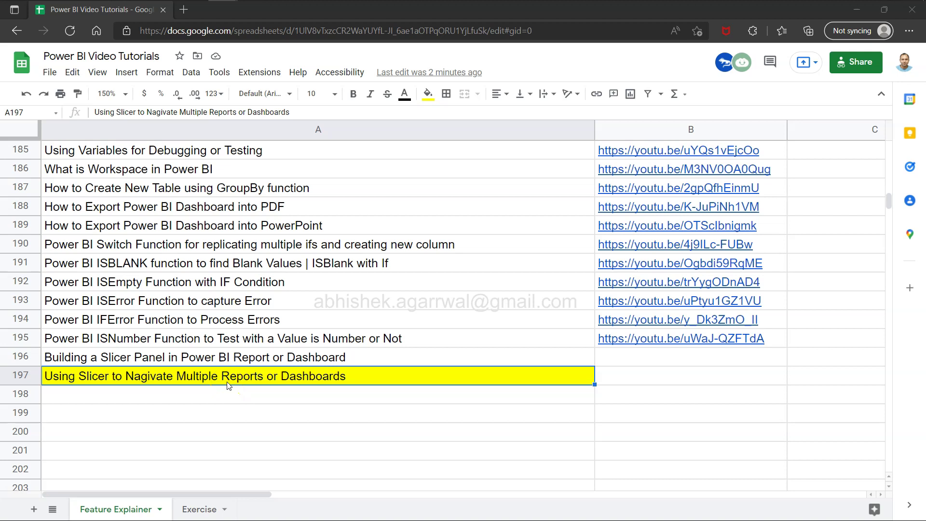
Switch from the Google Sheets tutorial list to the HR Analytics Dashboard report in Power BI
key("alt+Tab")
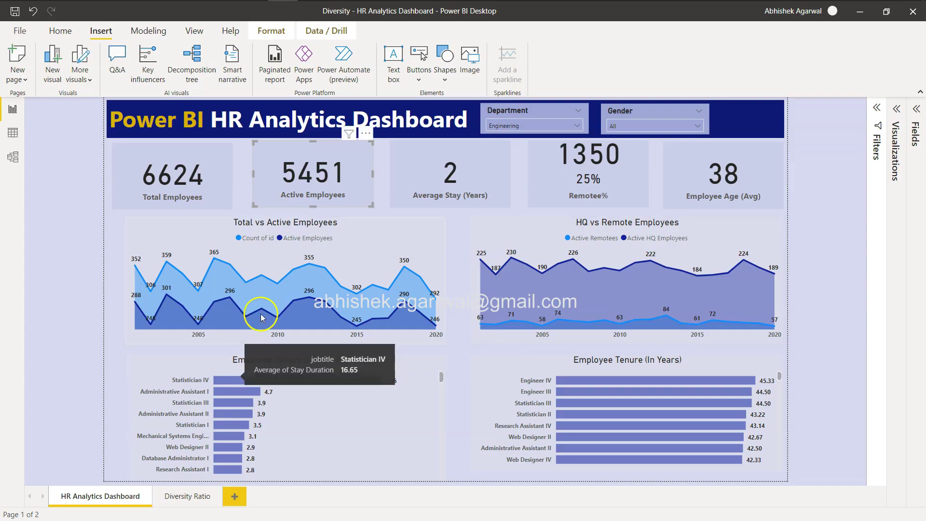
left_click(175, 497)
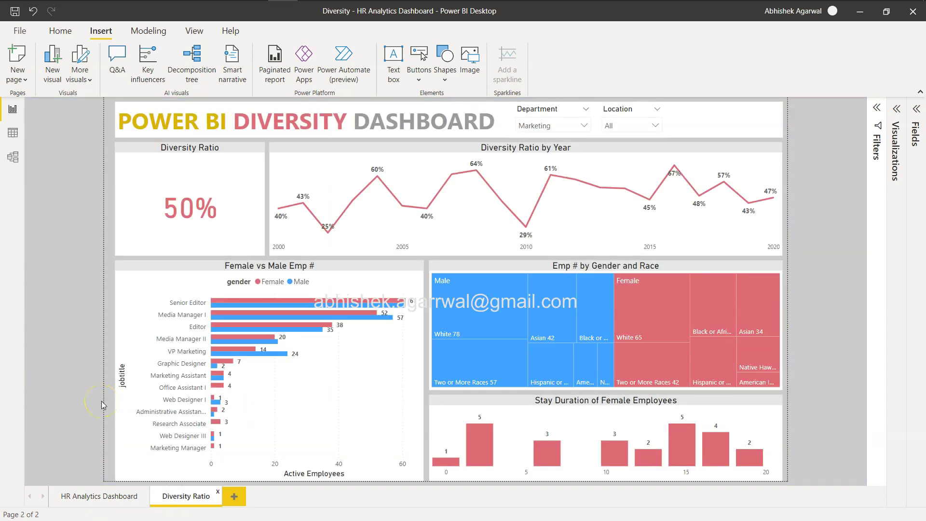
left_click(100, 500)
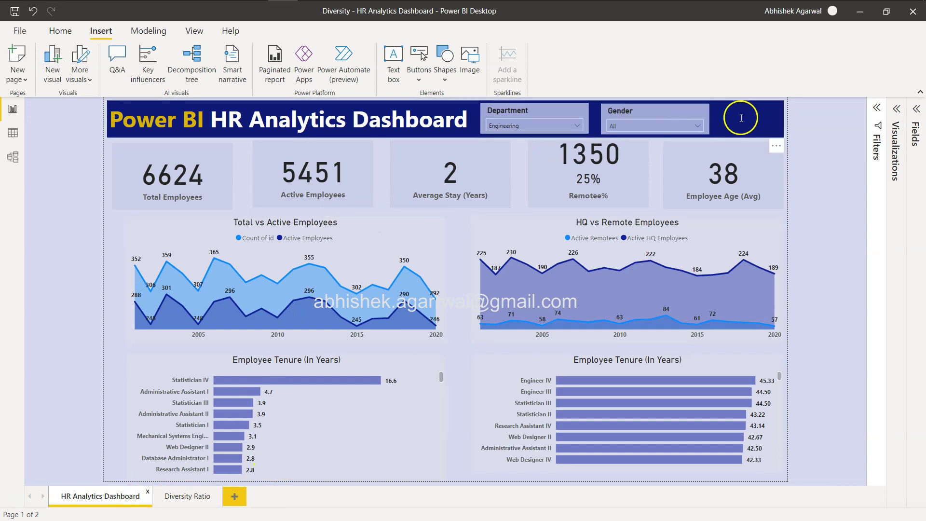
Open the Gender slicer's options, then switch over to the Google Sheets tutorial list
left_click(655, 125)
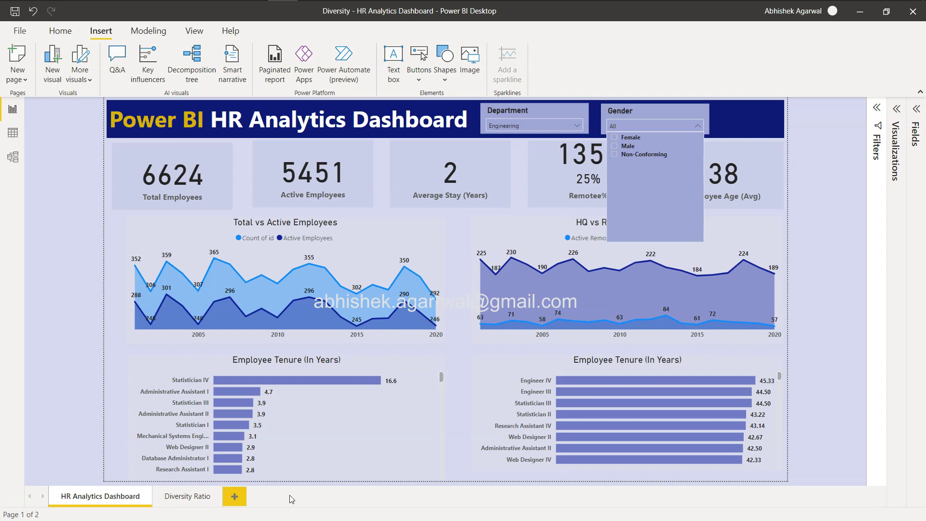
key("alt+Tab")
key("alt+Tab")
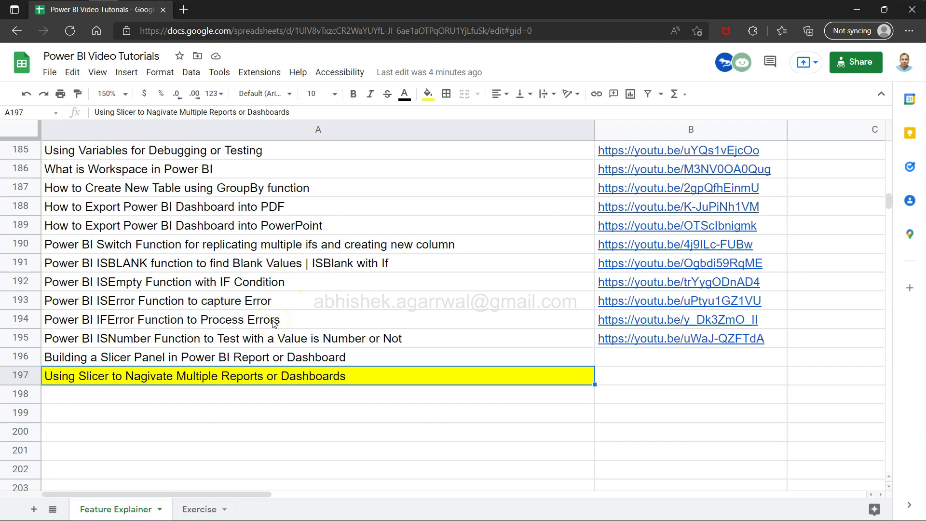
scroll(273, 323, "up", 4)
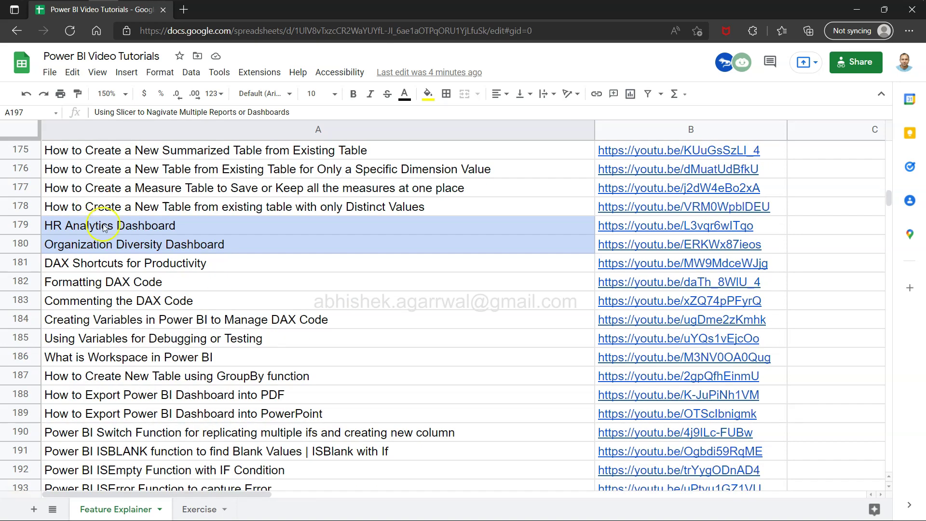
scroll(115, 238, "up", 5)
scroll(116, 241, "up", 1)
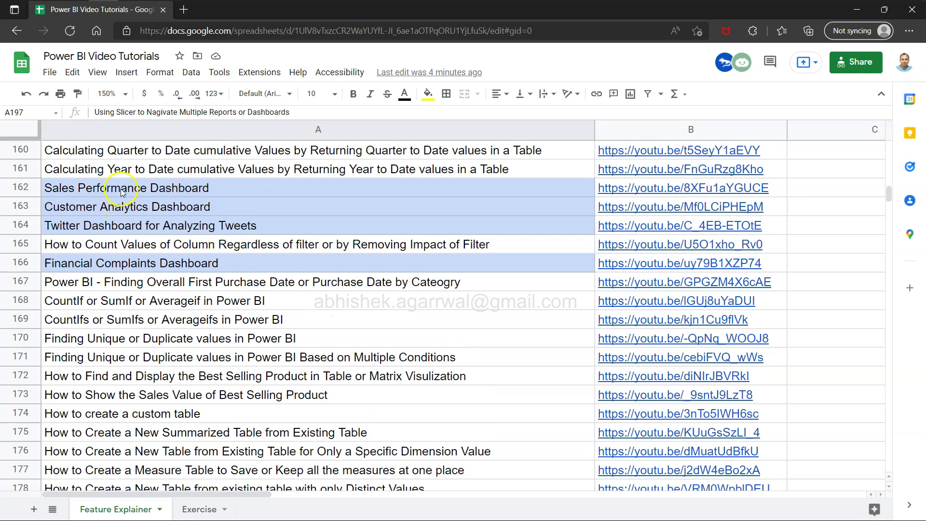
left_click(201, 508)
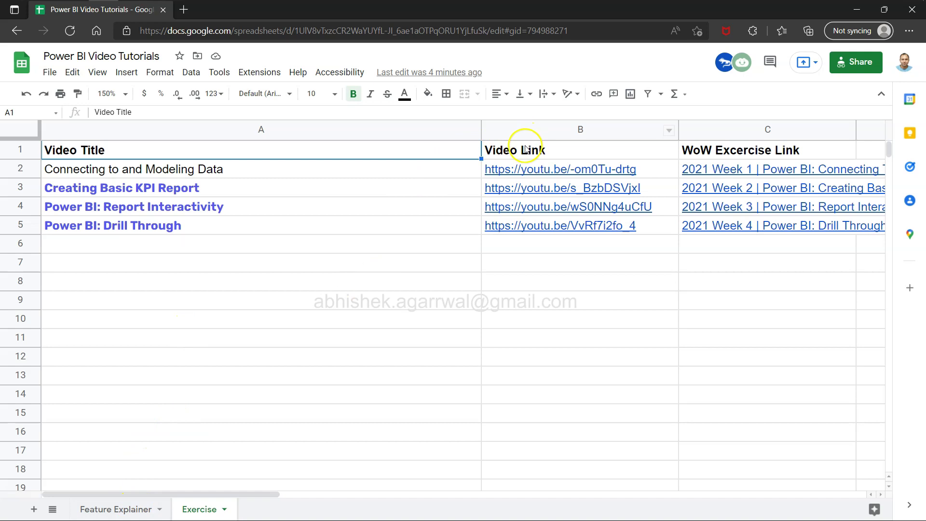
left_click(131, 506)
scroll(203, 295, "down", 1)
scroll(203, 294, "down", 5)
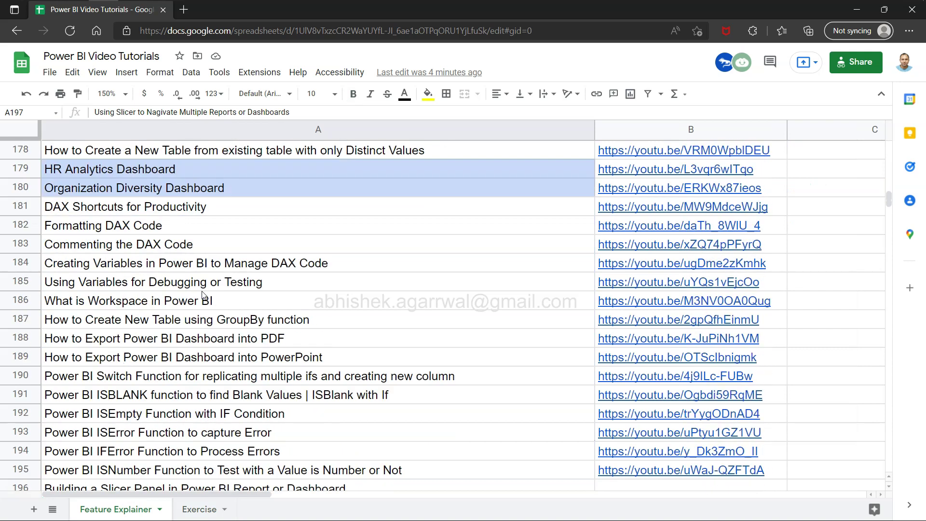
scroll(202, 295, "down", 3)
scroll(202, 295, "down", 1)
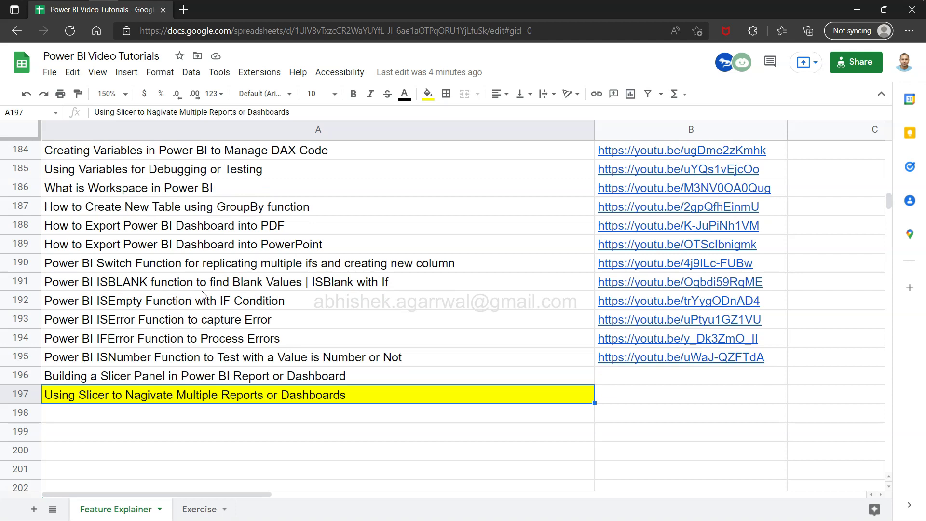
Back in Power BI, close the Gender options and expand the Fields pane to show the tables
key("alt+Tab")
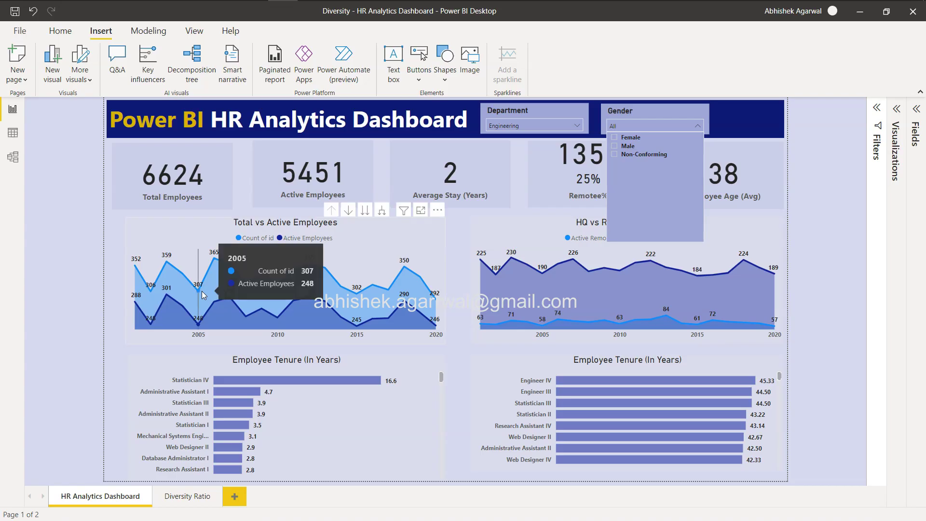
left_click(658, 182)
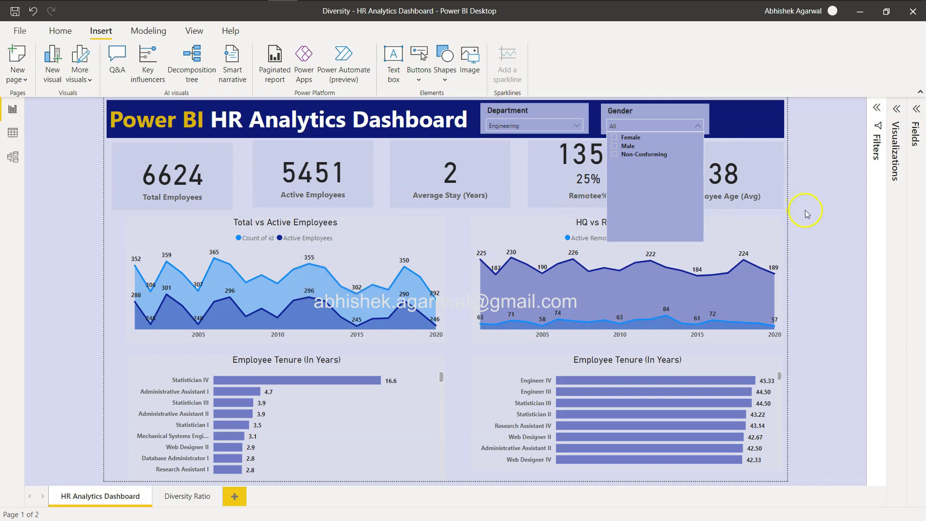
left_click(805, 211)
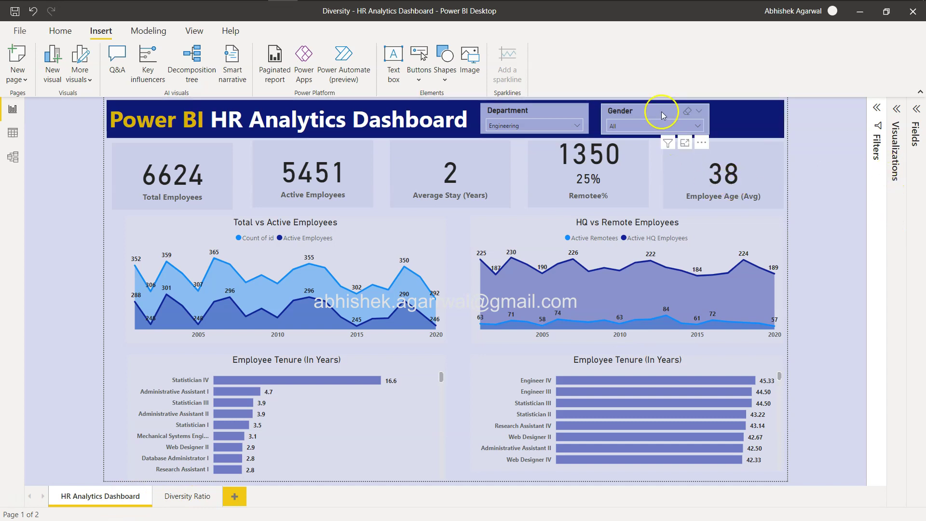
left_click(915, 109)
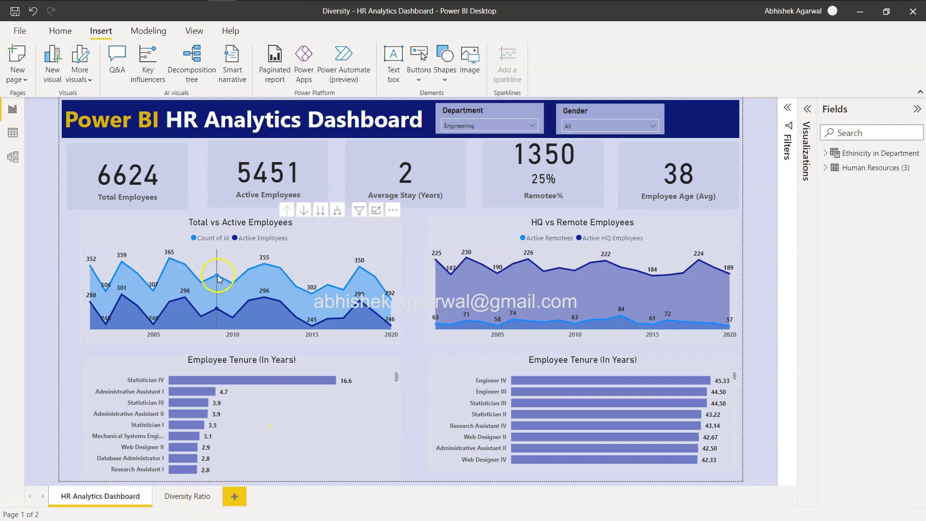
left_click(60, 32)
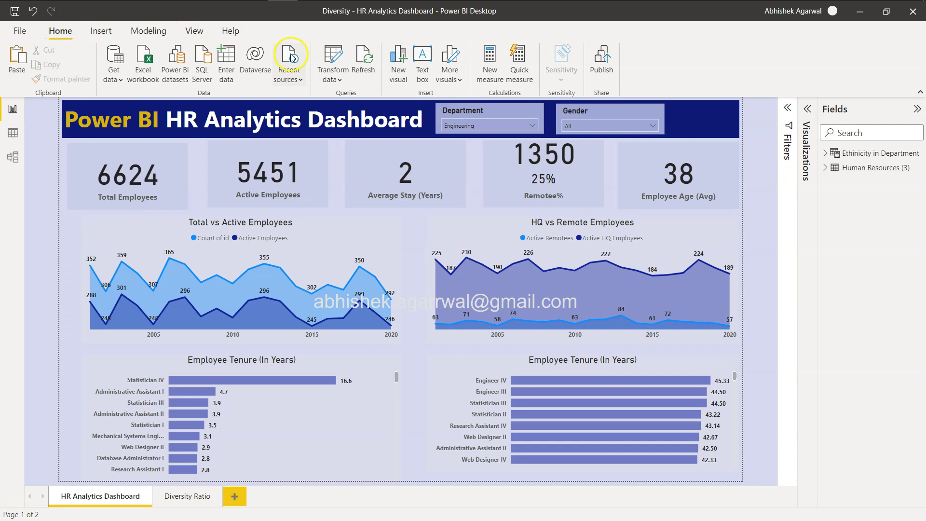
Enter a table named Dashboards whose Dashboards column lists HR Analytics Dashboard and Diversity Ratio
left_click(228, 66)
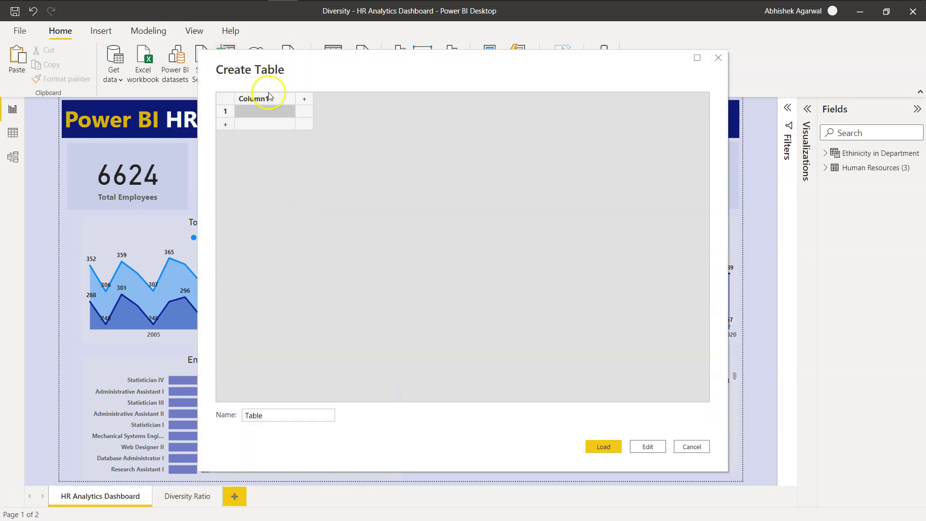
double_click(270, 99)
type("Dashboards")
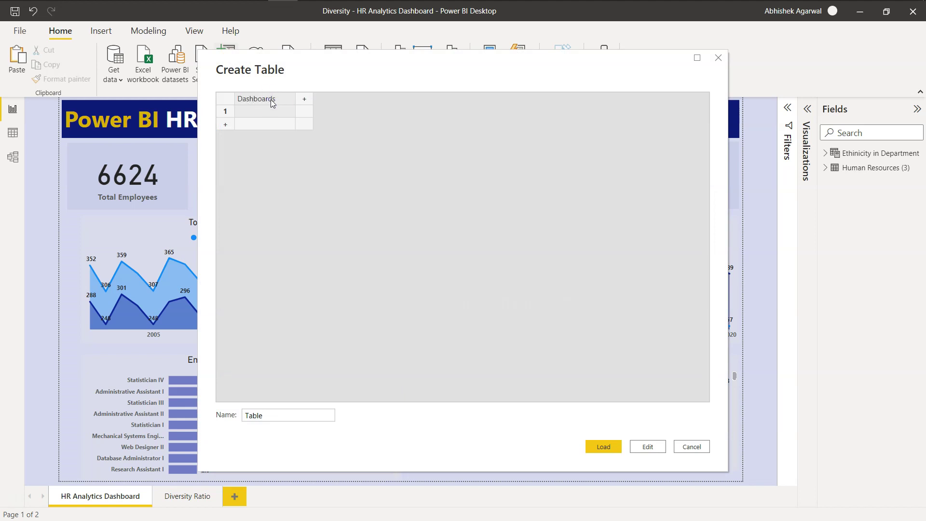
left_click(273, 112)
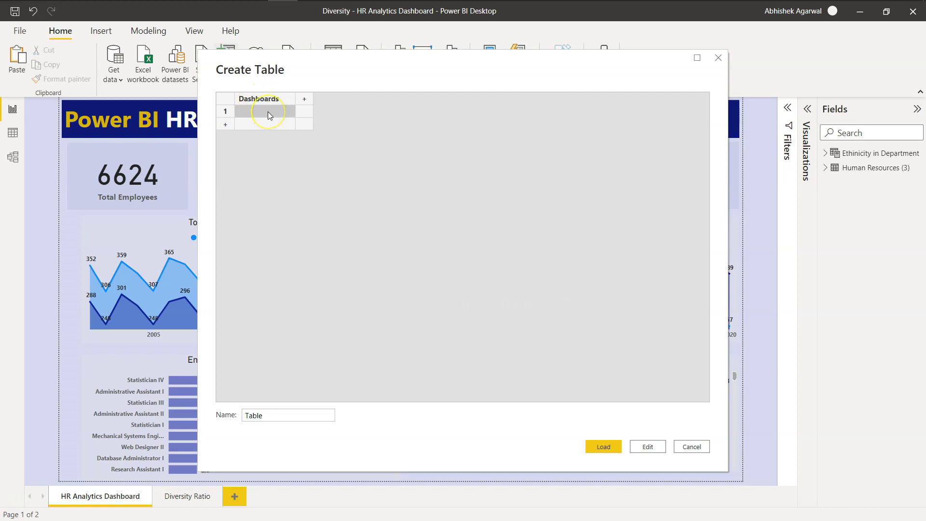
type("HR")
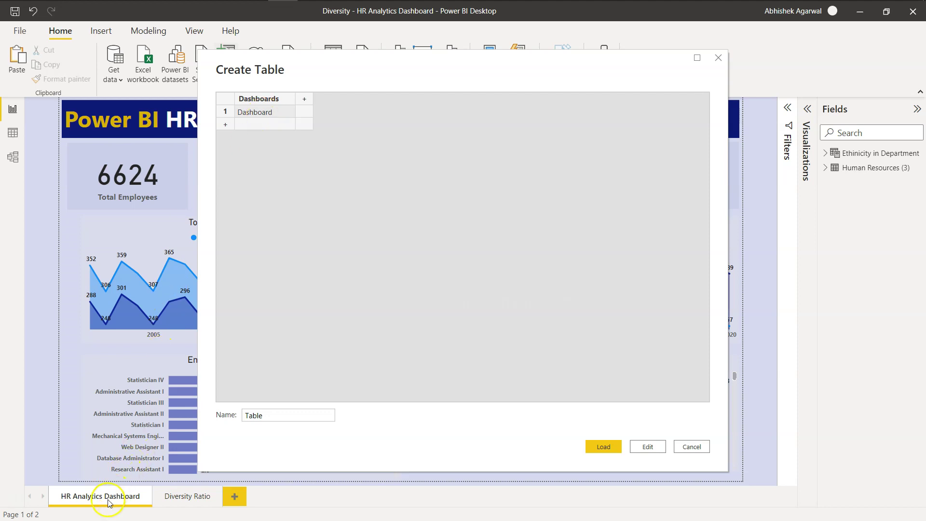
key("Return")
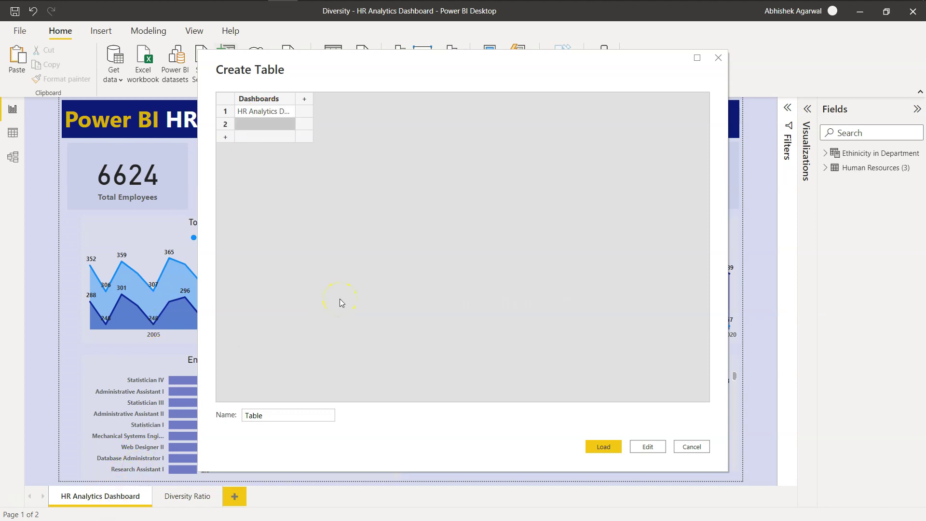
type("Diver")
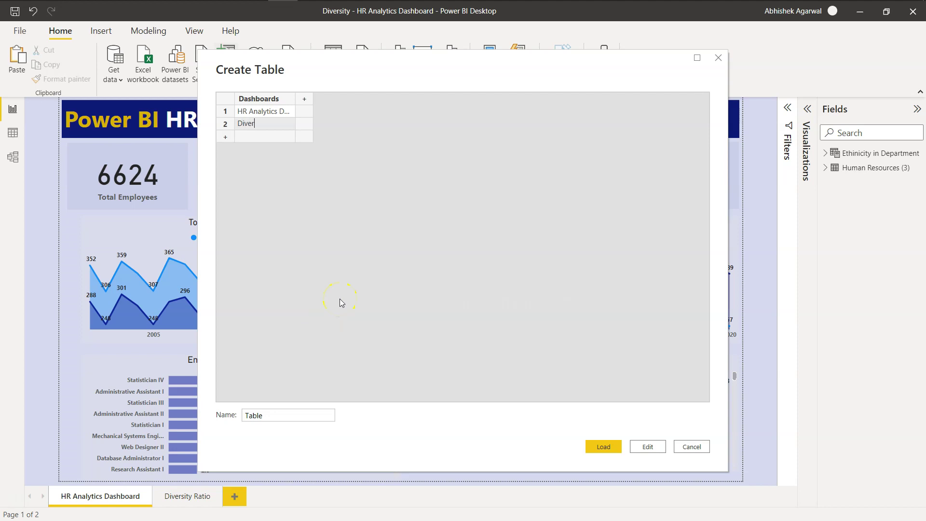
type("sity Ratio")
key("Return")
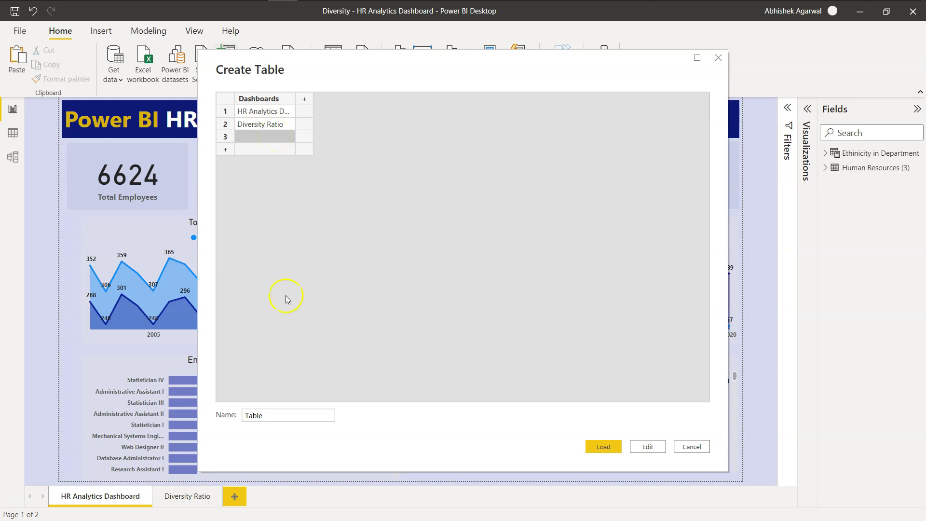
left_click(289, 416)
left_click_drag(289, 416, 237, 415)
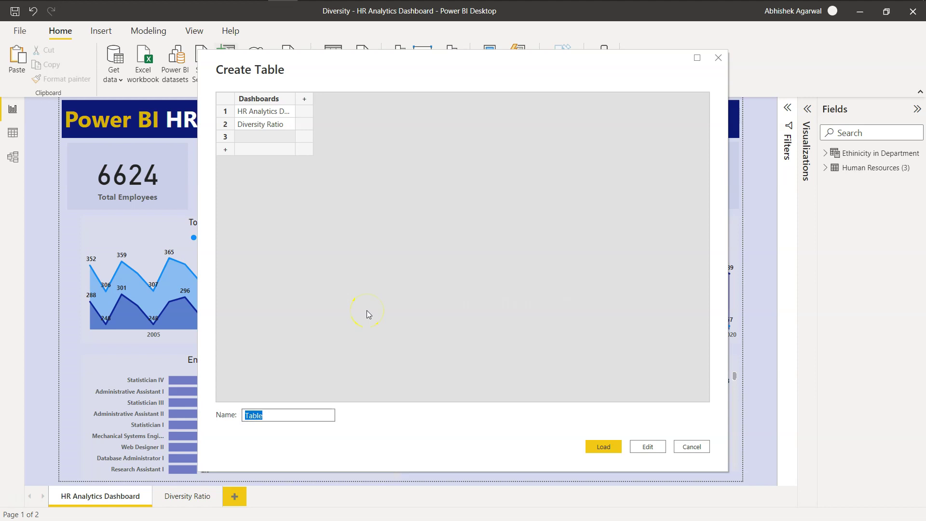
type("Dashboards")
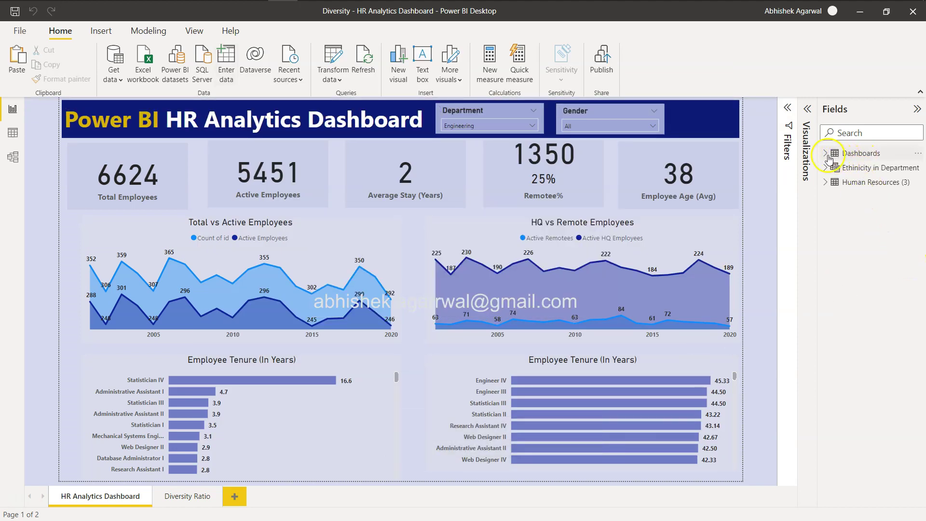
Expand the Dashboards table in the field list and show the Visualizations gallery
left_click(826, 155)
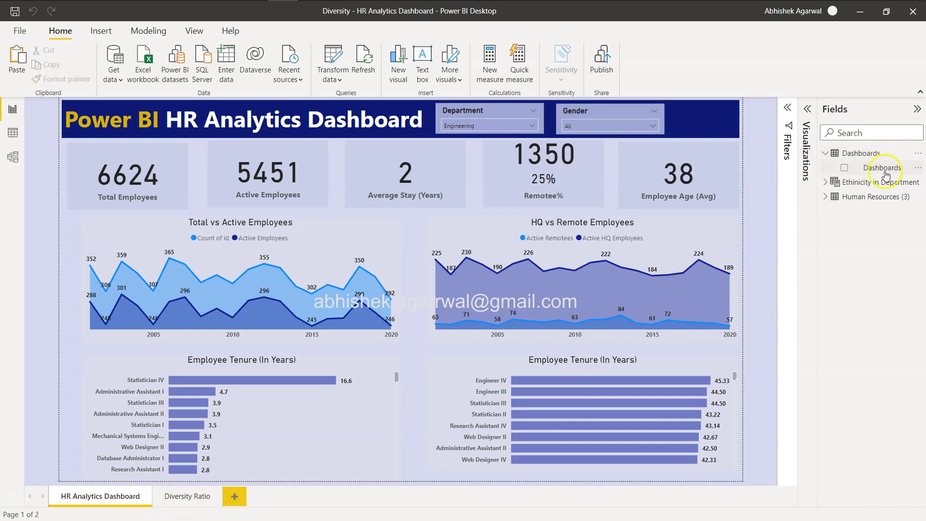
left_click(809, 110)
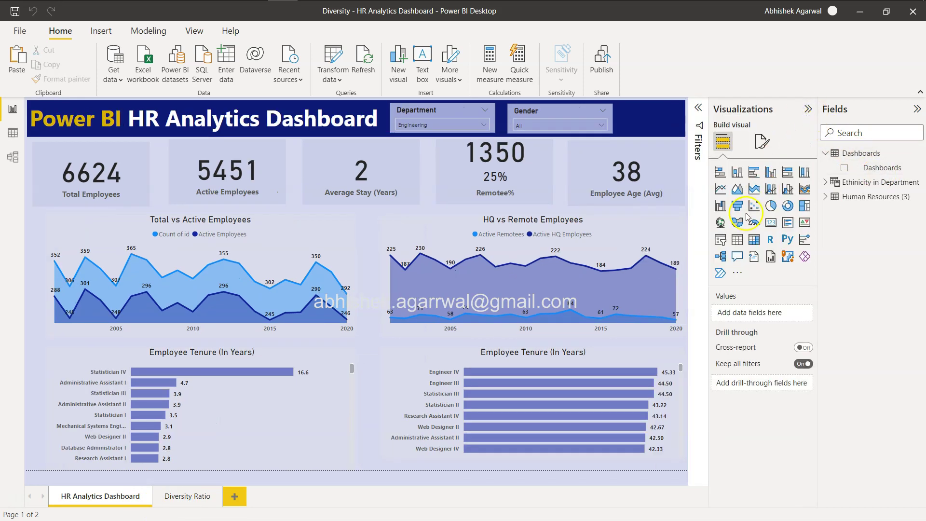
Add a slicer using the Dashboards field and shrink it so the chart and 5451 card show
left_click(721, 240)
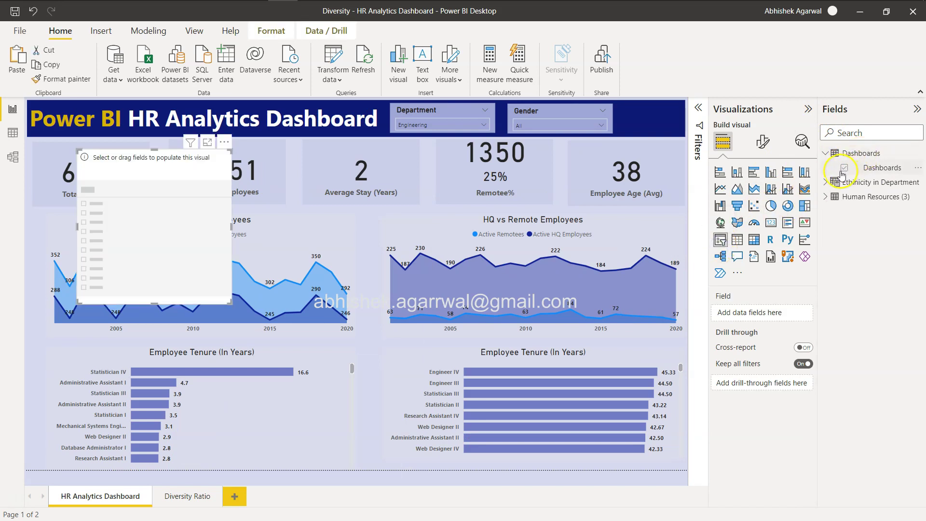
left_click(843, 168)
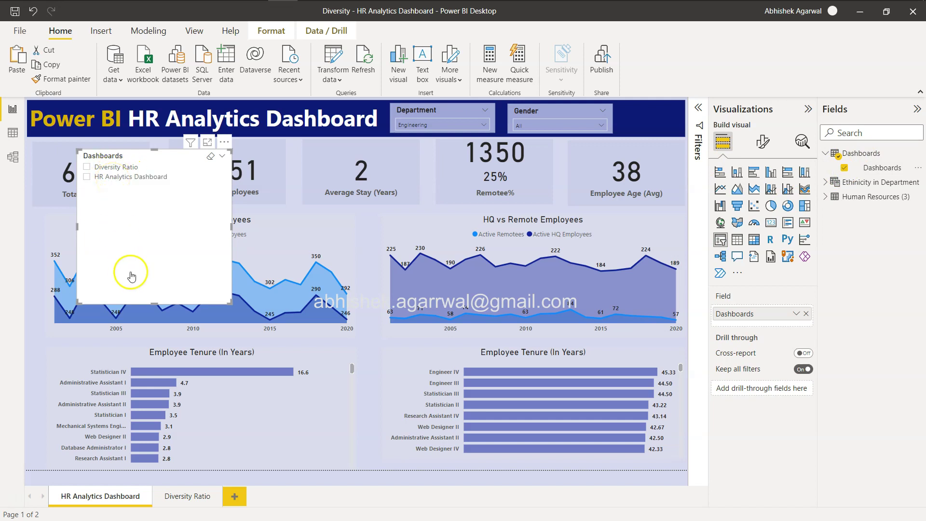
left_click_drag(154, 304, 166, 192)
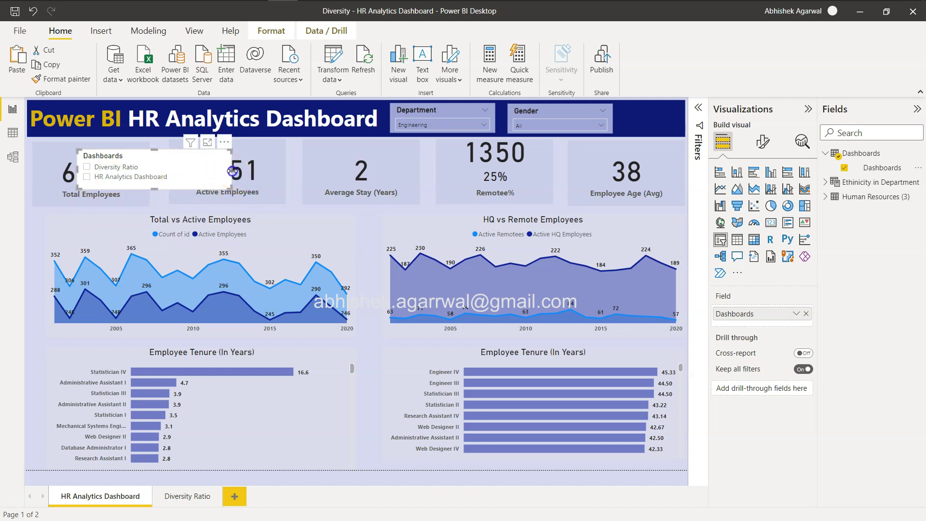
left_click_drag(232, 171, 193, 171)
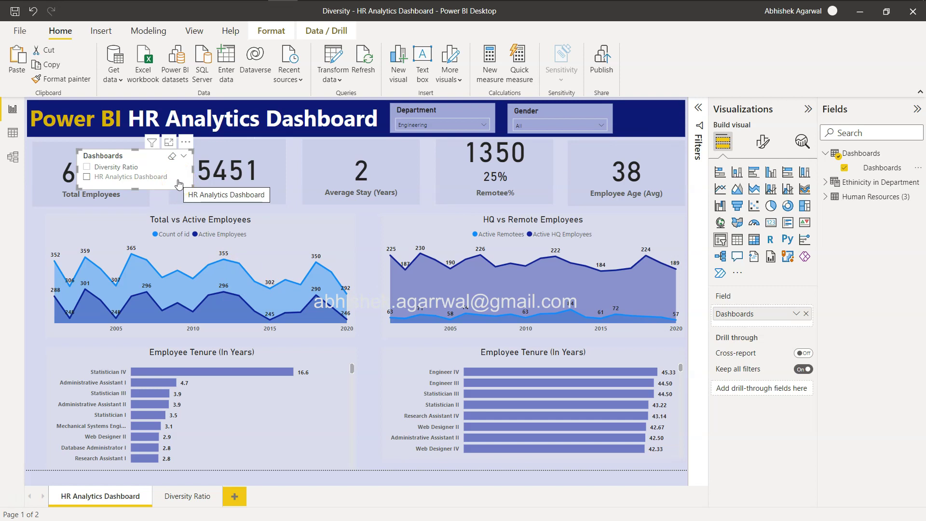
Toggle the slicer between Diversity Ratio and HR Analytics Dashboard to verify single selection
left_click(129, 178)
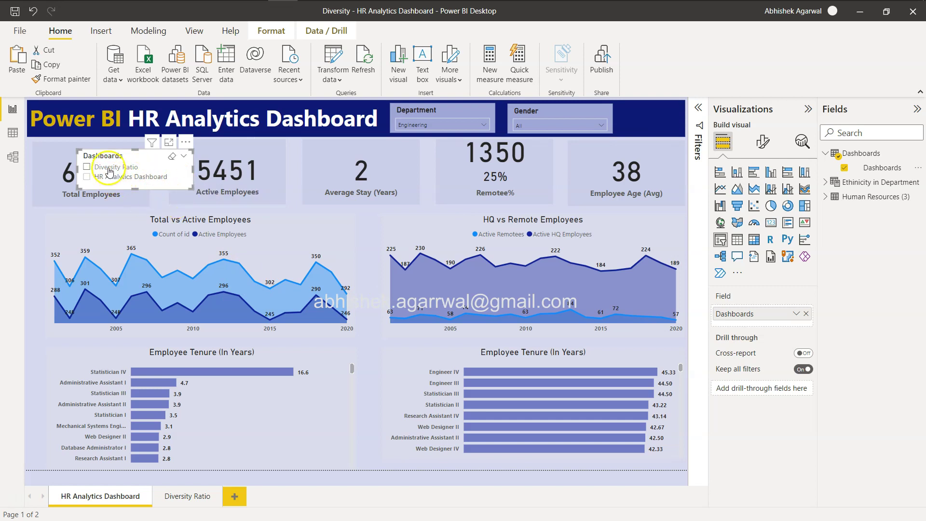
left_click(109, 168)
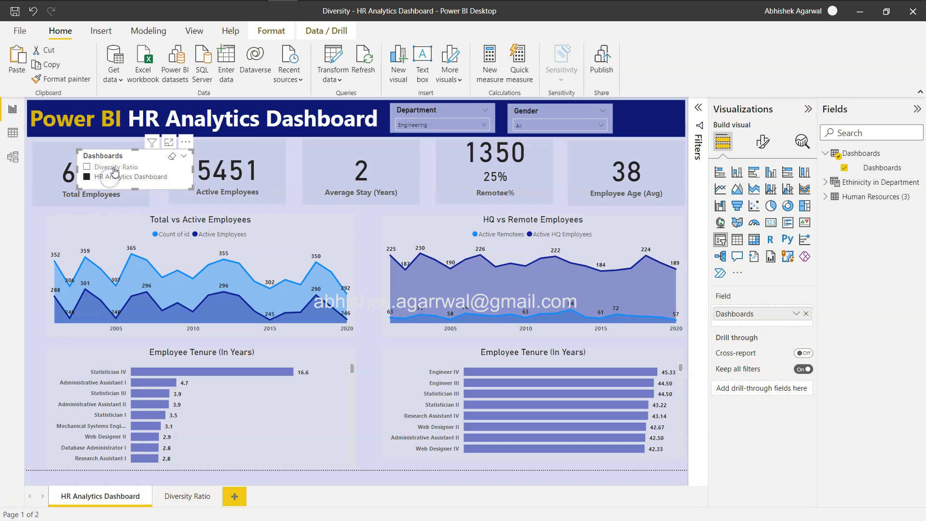
left_click(114, 168)
left_click(120, 175)
left_click(147, 169)
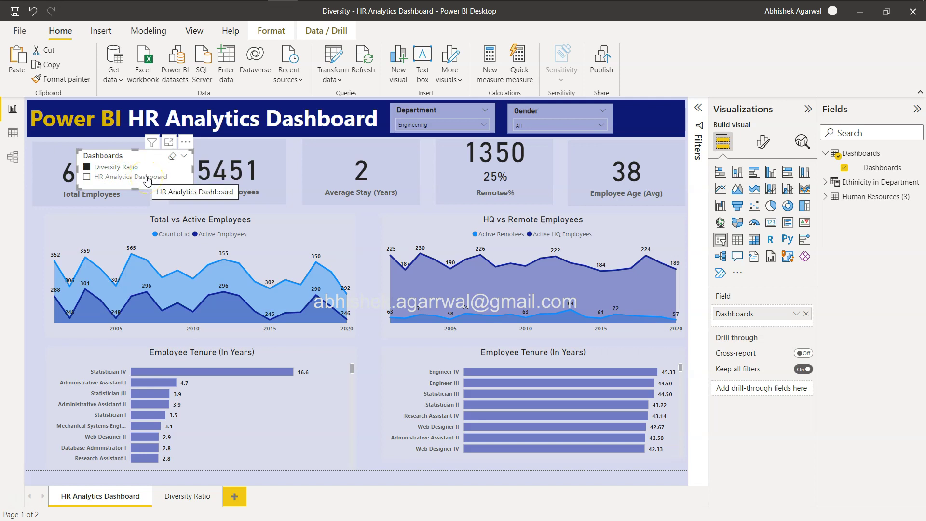
left_click(147, 178)
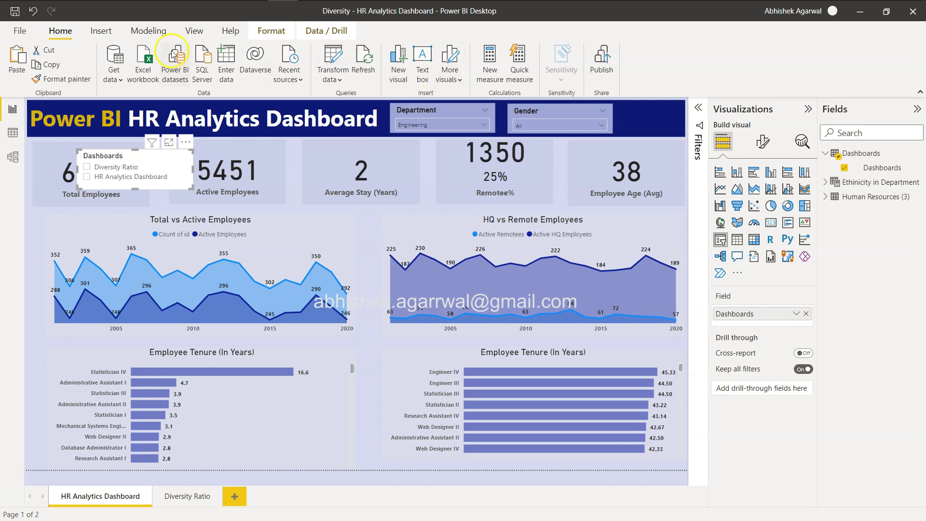
Insert a blank button and move it beside the Dashboards slicer near the Active Employees card
left_click(105, 31)
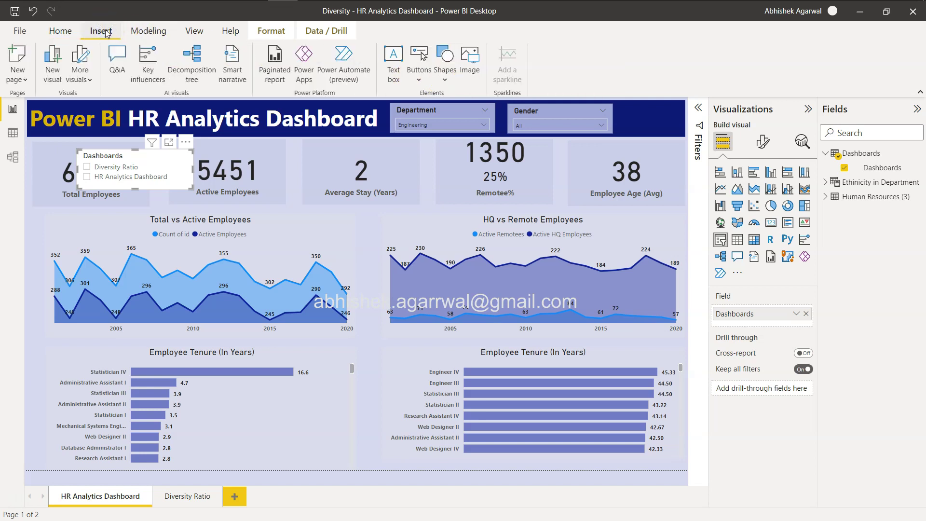
left_click(432, 82)
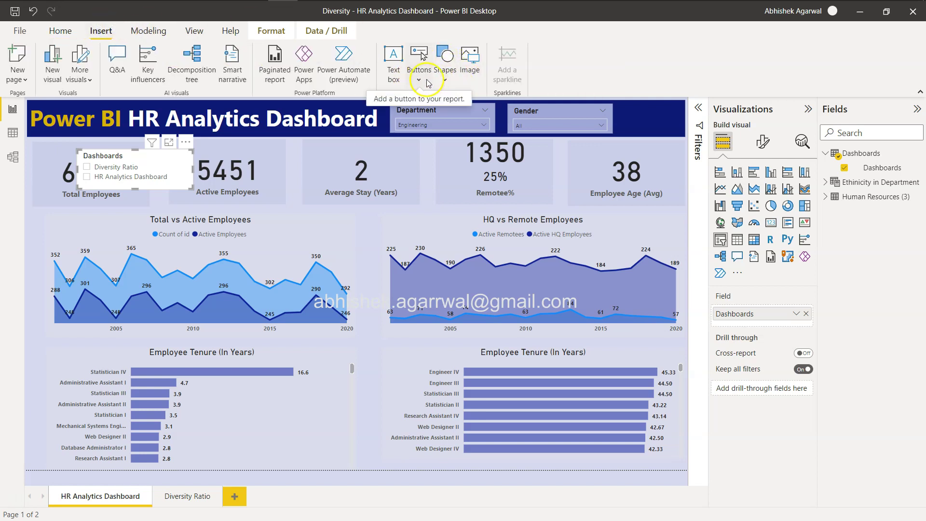
left_click(426, 81)
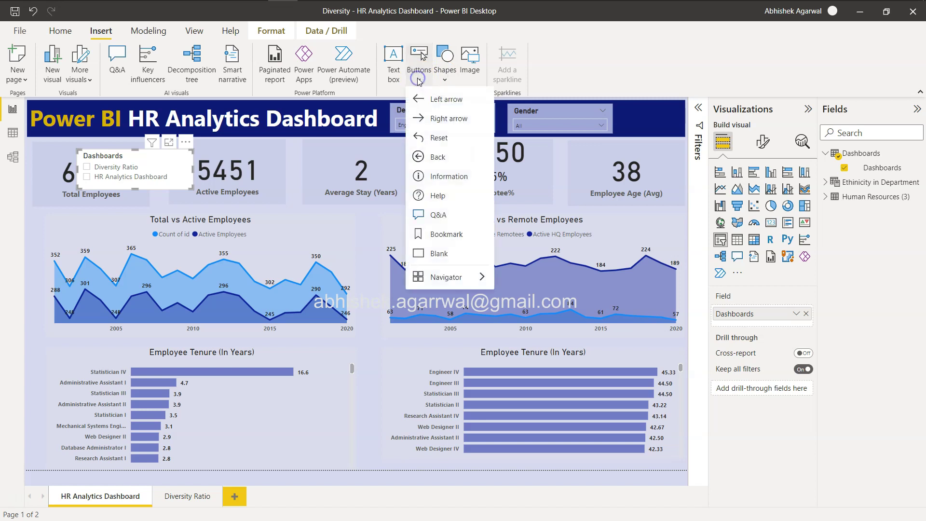
left_click(439, 254)
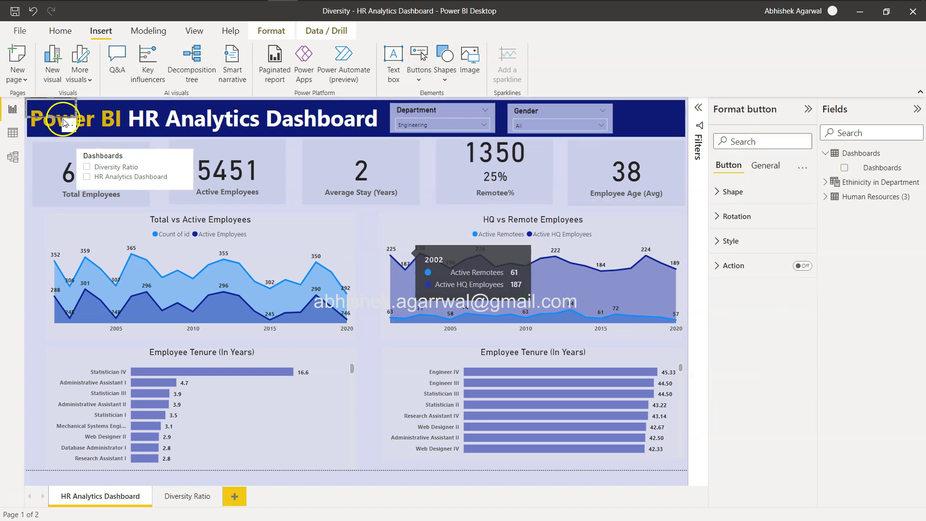
left_click_drag(56, 109, 237, 150)
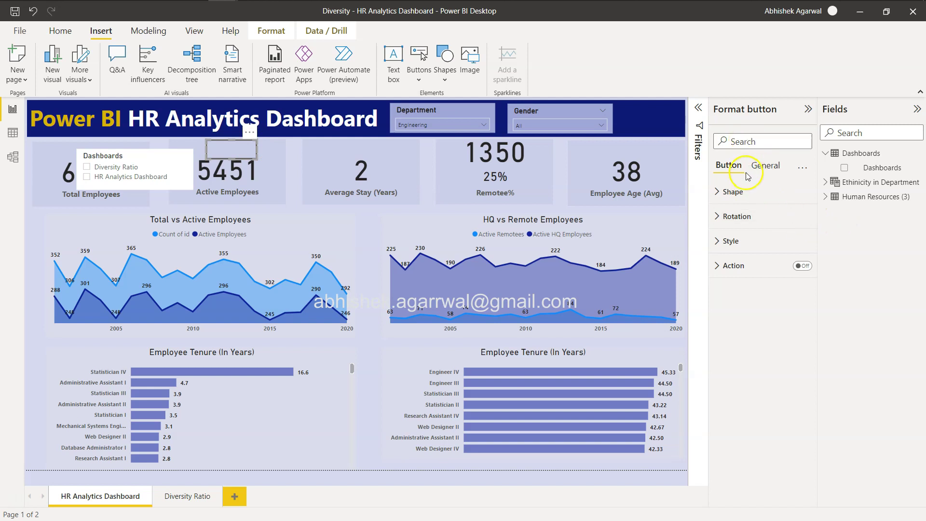
Turn on the button's text, label it 'Visit', and move it below the Dashboards slicer
left_click(718, 241)
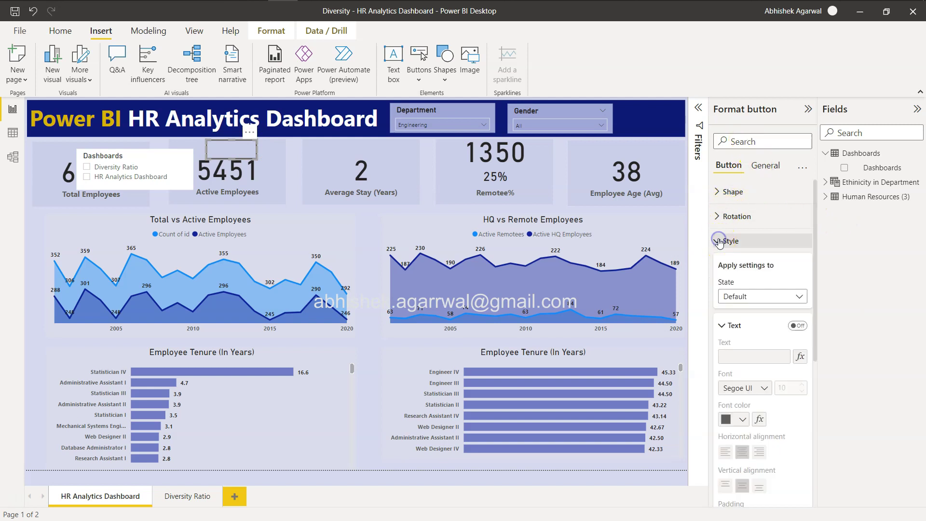
left_click(797, 325)
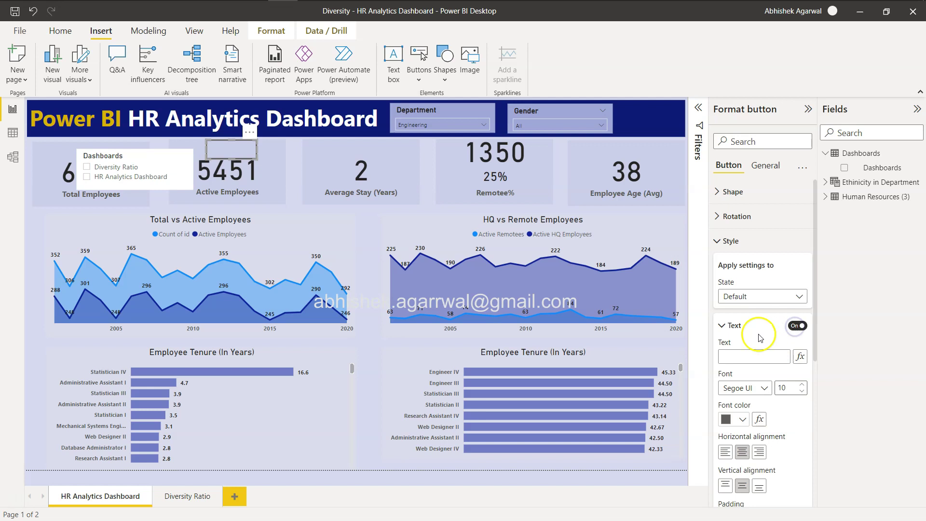
left_click(746, 354)
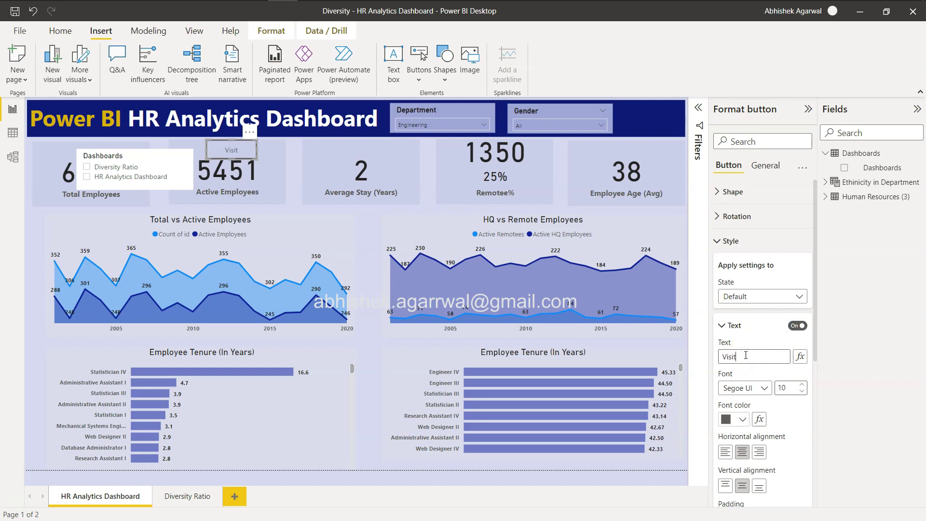
left_click(241, 144)
left_click_drag(242, 147, 126, 217)
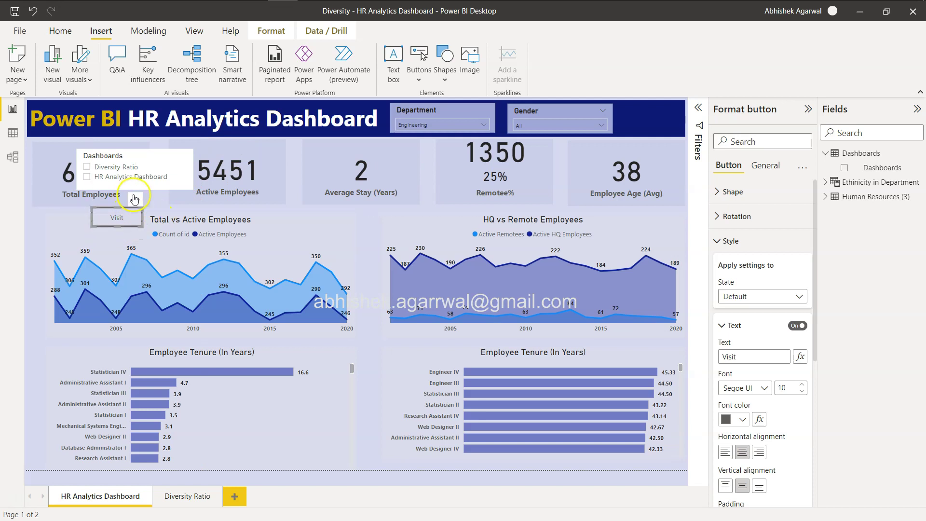
left_click(178, 229)
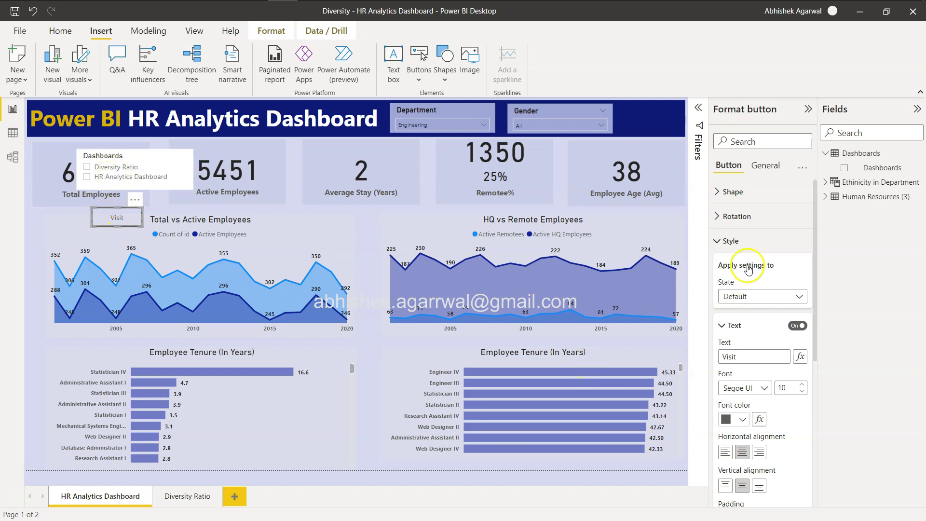
left_click(723, 243)
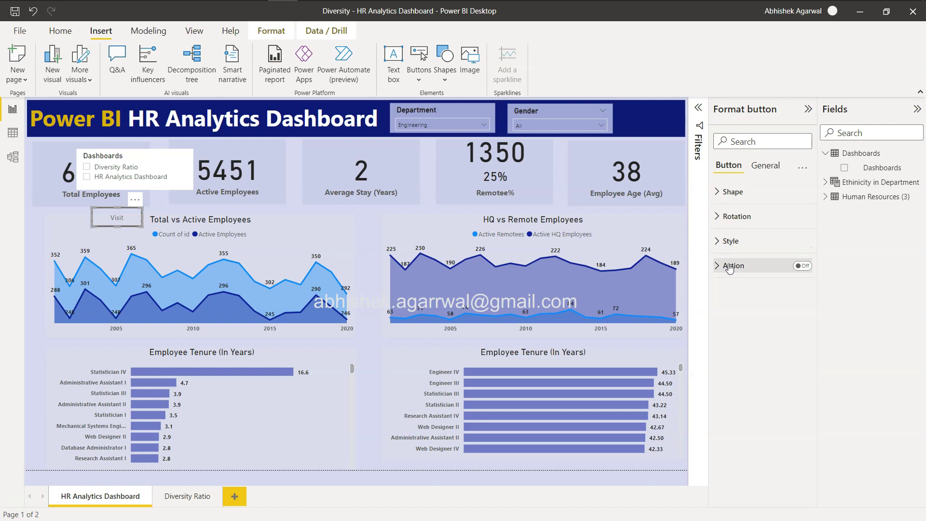
Enable the Visit button's action with type Page navigation, leaving Destination as None
left_click(802, 266)
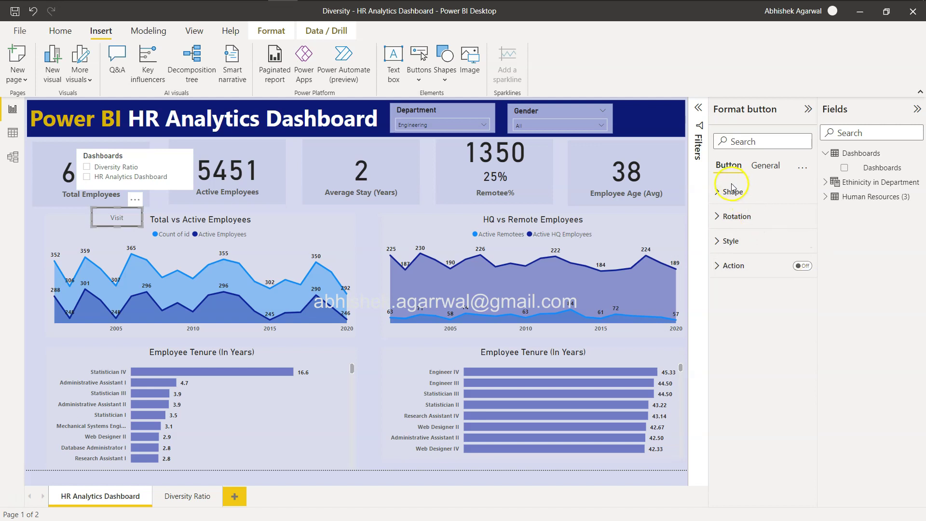
left_click(803, 267)
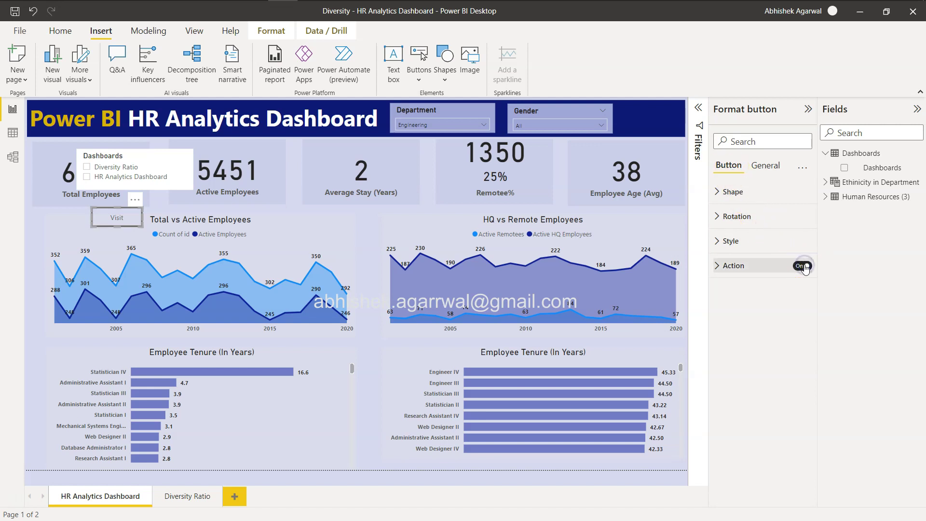
left_click(719, 266)
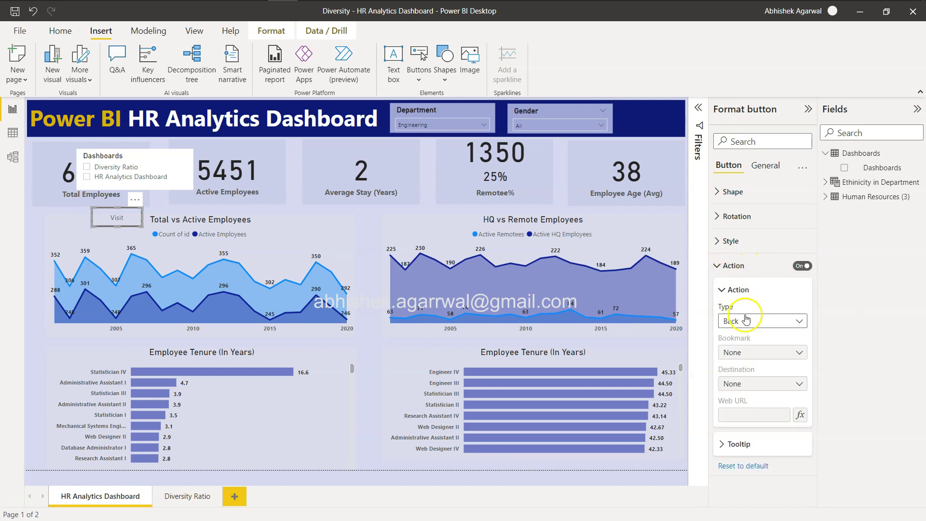
left_click(745, 322)
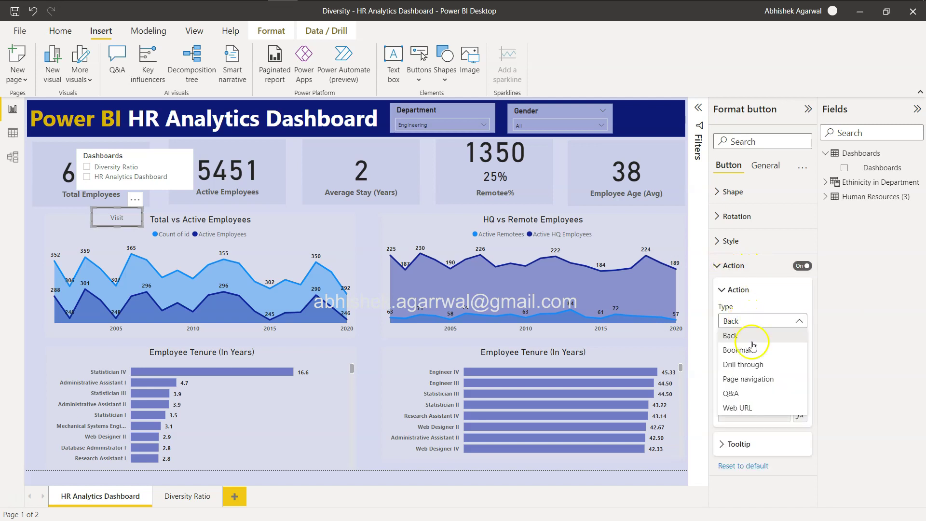
left_click(764, 380)
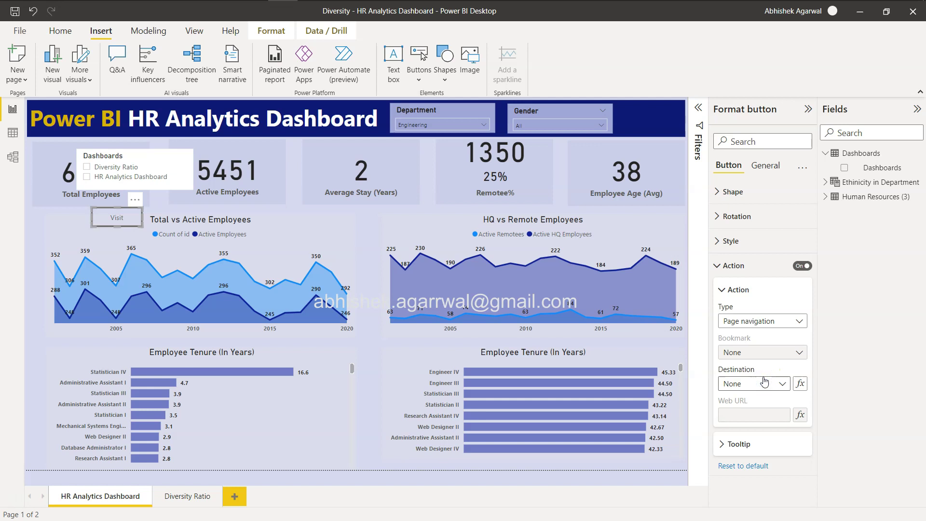
left_click(764, 332)
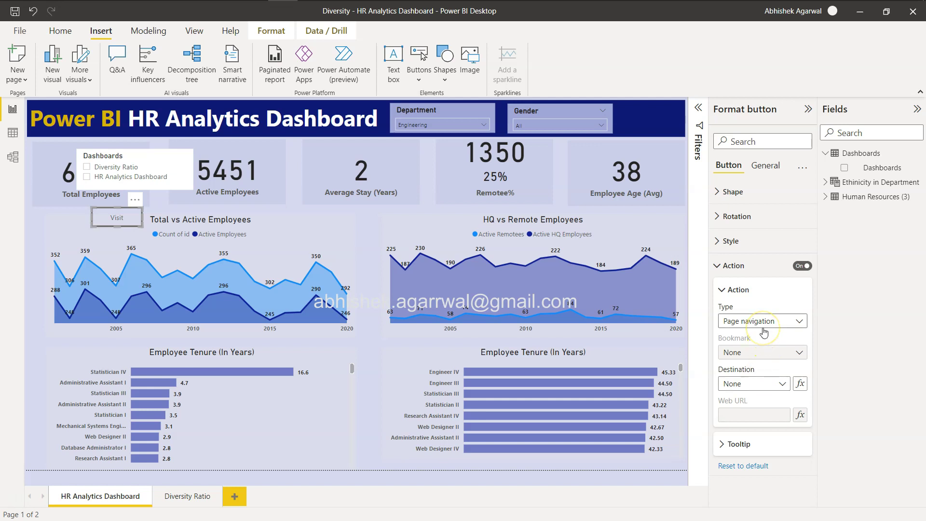
left_click(768, 384)
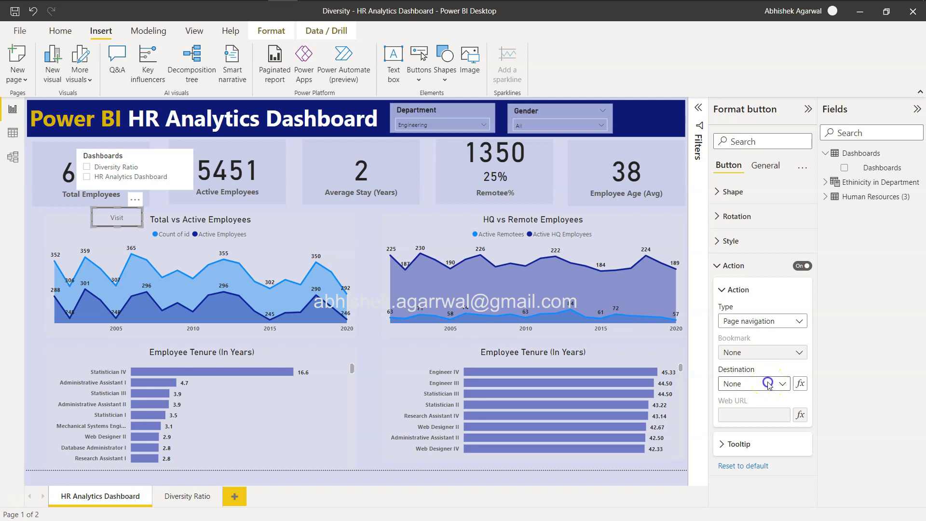
left_click(768, 384)
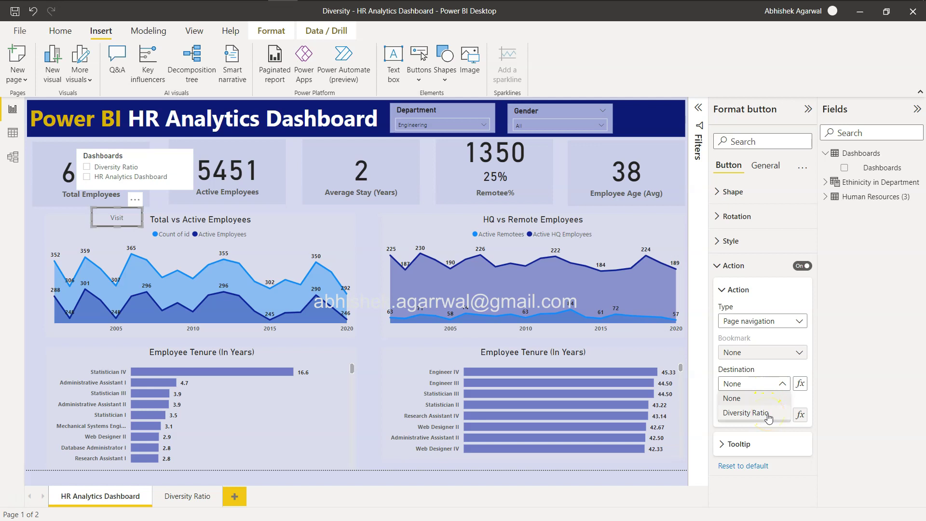
left_click(246, 350)
left_click(740, 368)
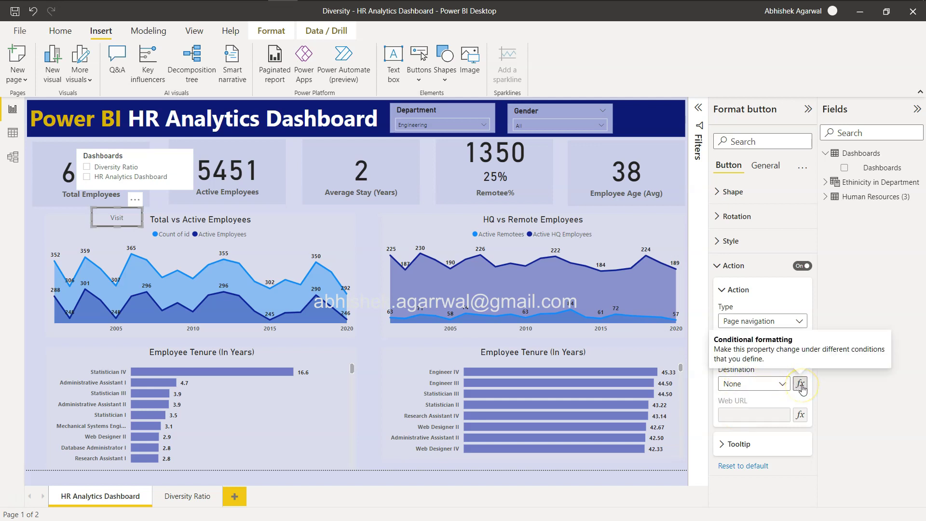
Set the navigation destination by field value, based on First of the Dashboards field
left_click(800, 385)
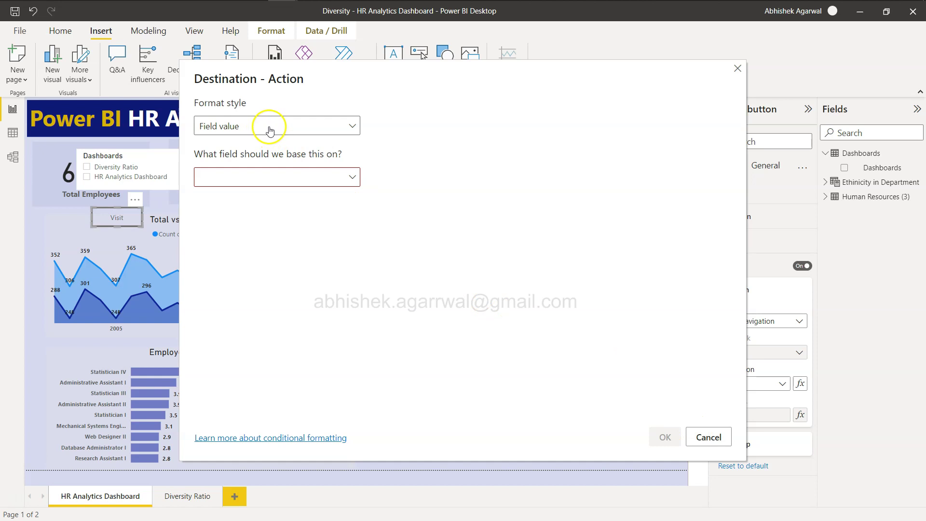
left_click(269, 177)
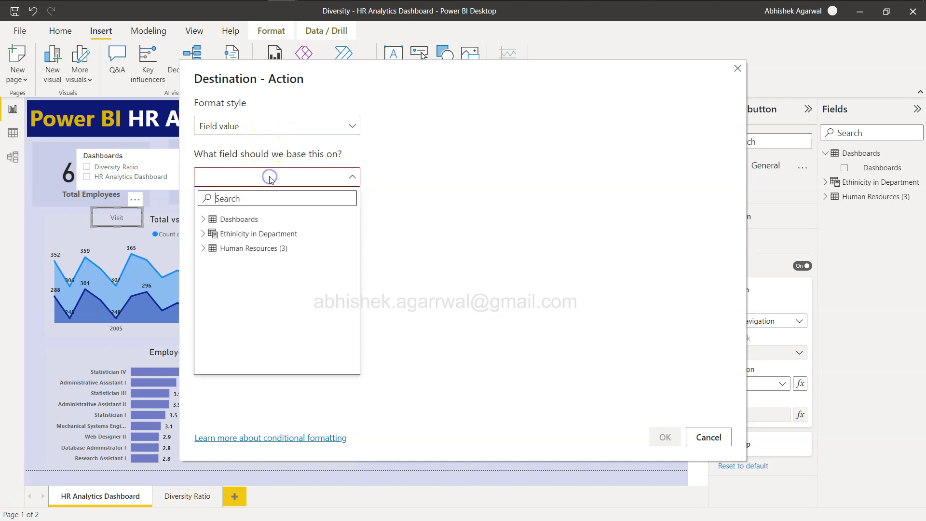
left_click(203, 219)
left_click(236, 234)
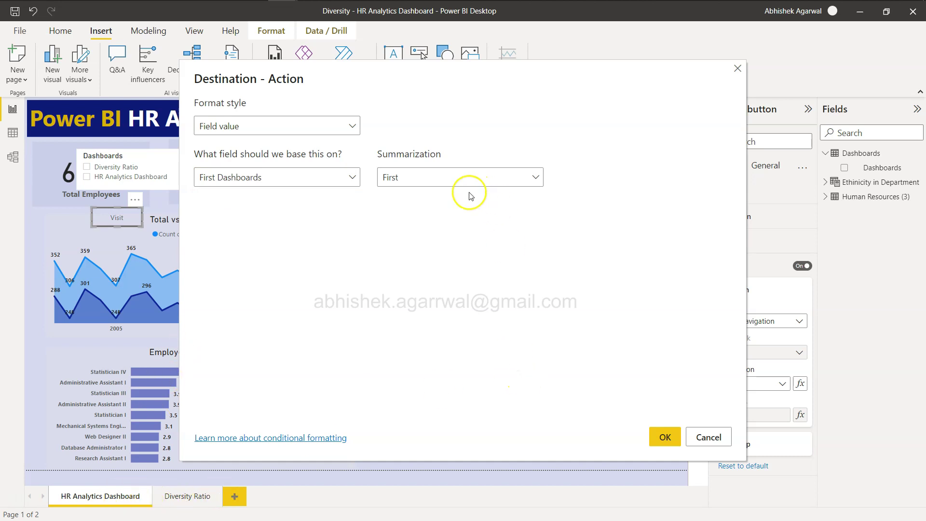
left_click(663, 437)
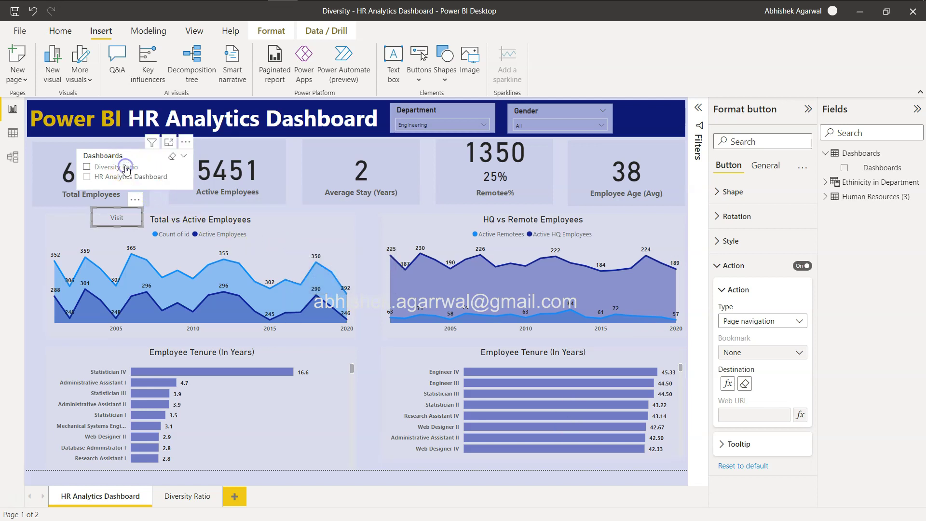
Choose Diversity Ratio in the Dashboards slicer and follow the Visit button to that page
left_click(126, 168)
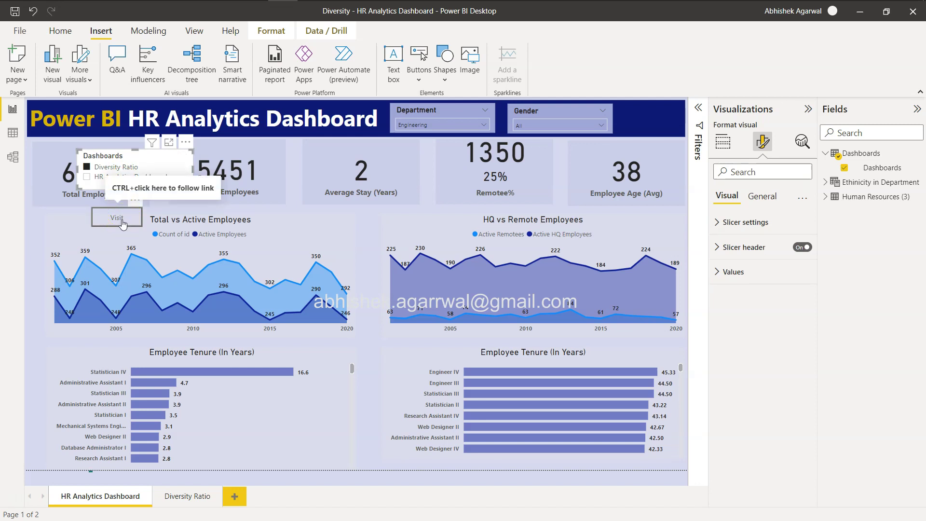
left_click(122, 221, "ctrl")
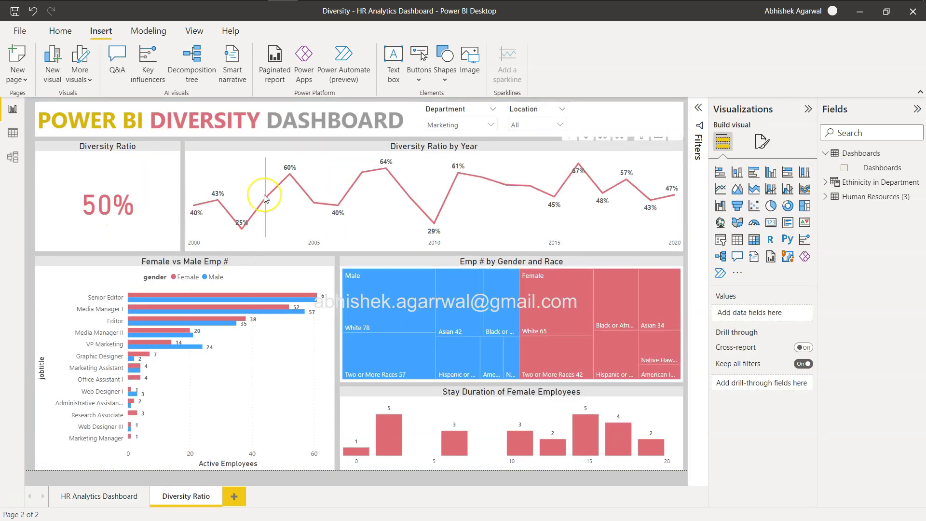
mouse_move(265, 197)
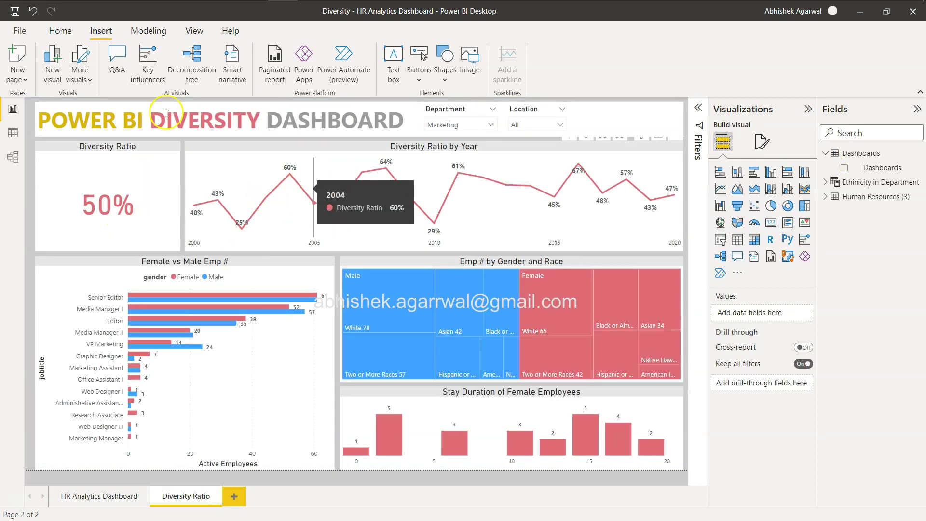
left_click(153, 226)
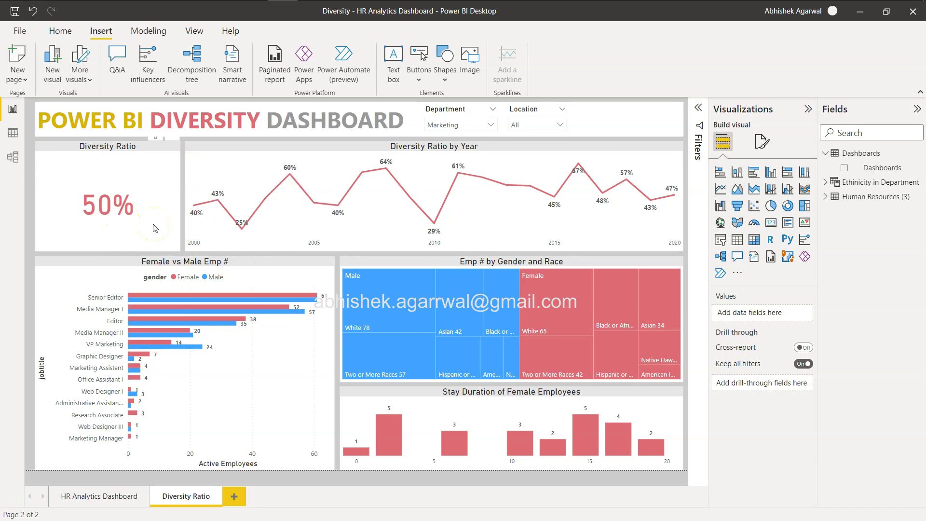
From the HR Analytics Dashboard page, jump to Diversity Ratio again, then return and select Visit
left_click(118, 491)
left_click(150, 164)
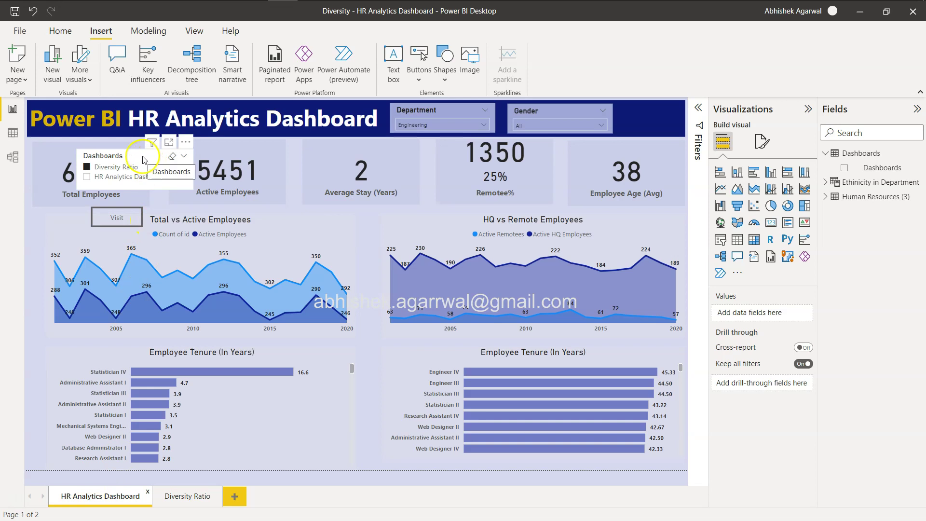
left_click(143, 159)
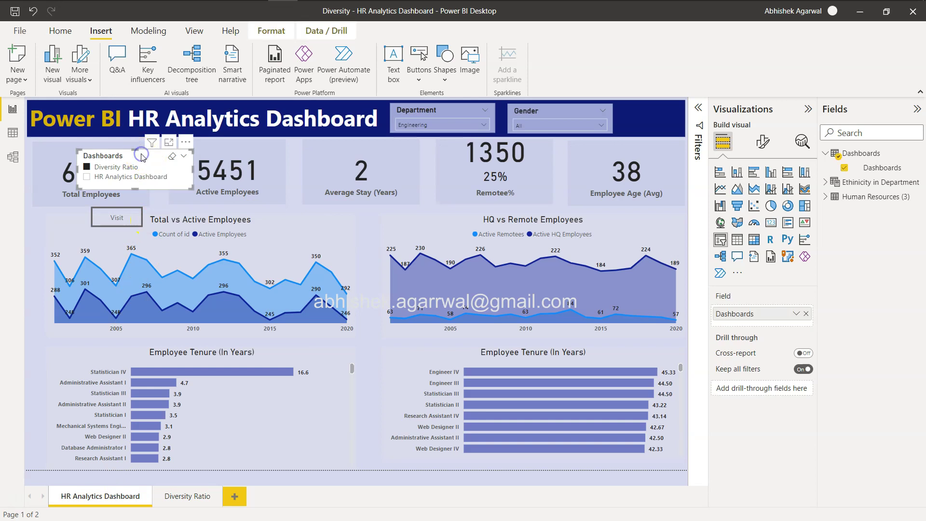
left_click(133, 217, "ctrl")
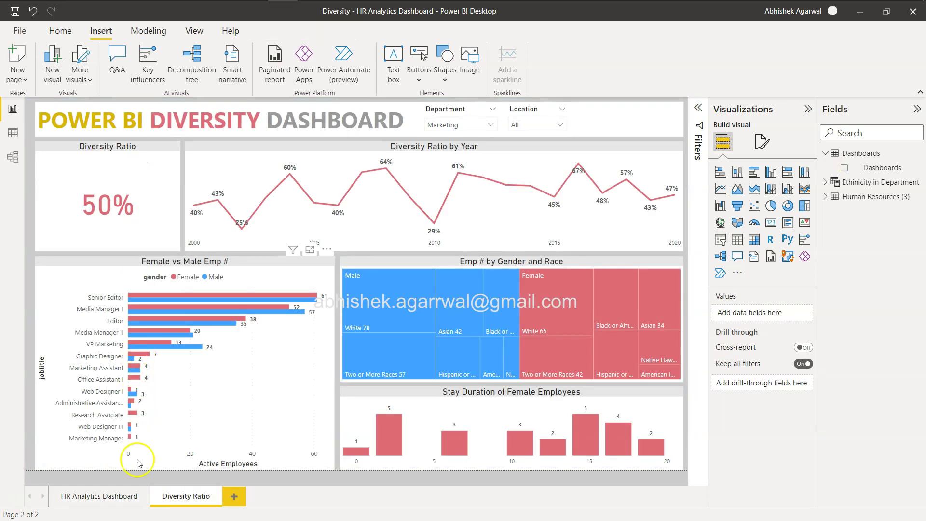
left_click(115, 495)
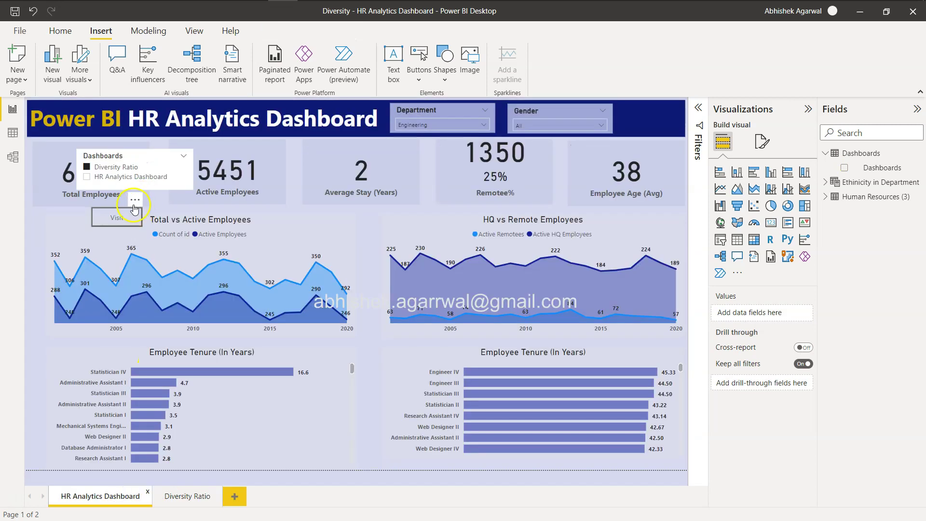
left_click(121, 215)
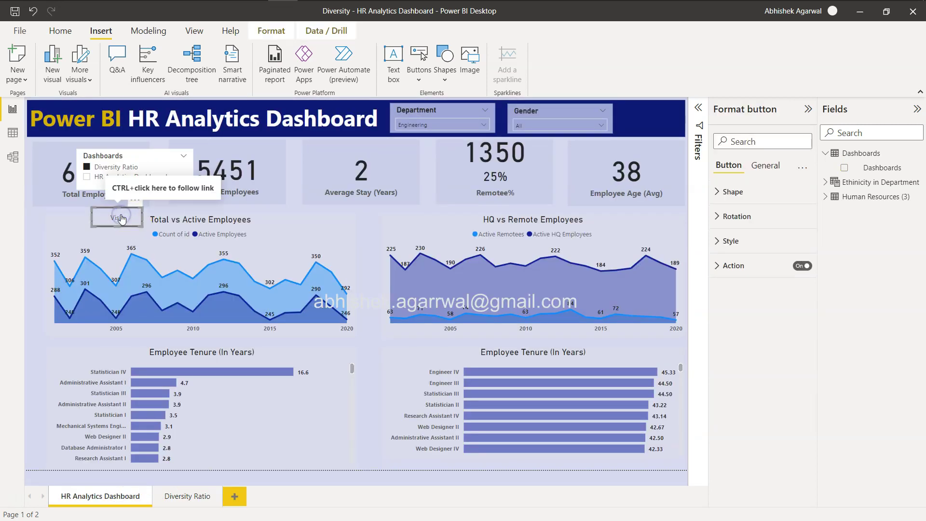
Turn on Single select in the Dashboards slicer's Selection settings, then choose Diversity Ratio
left_click(134, 157)
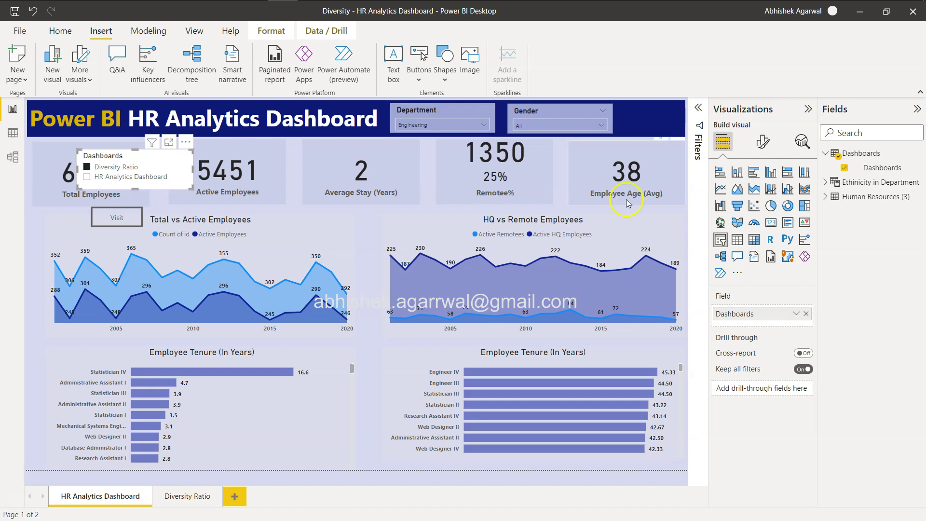
left_click(762, 141)
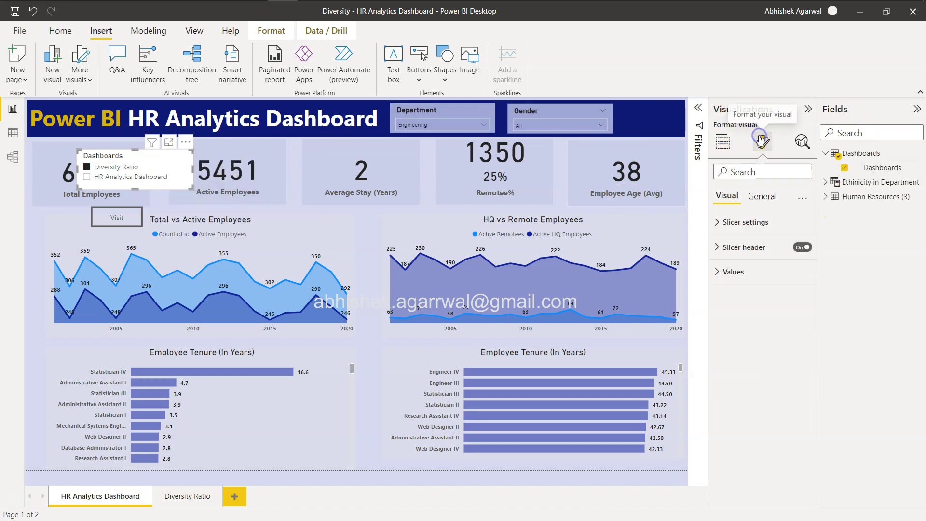
left_click(717, 223)
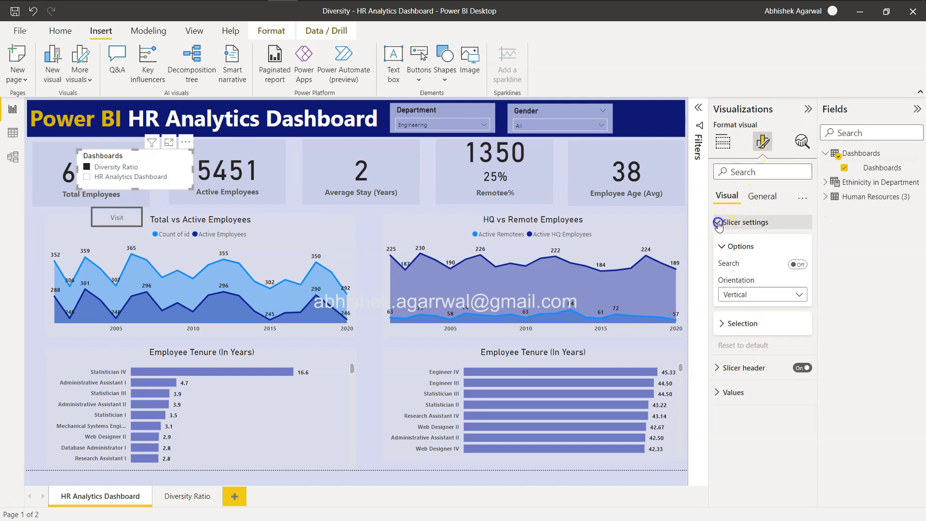
left_click(743, 322)
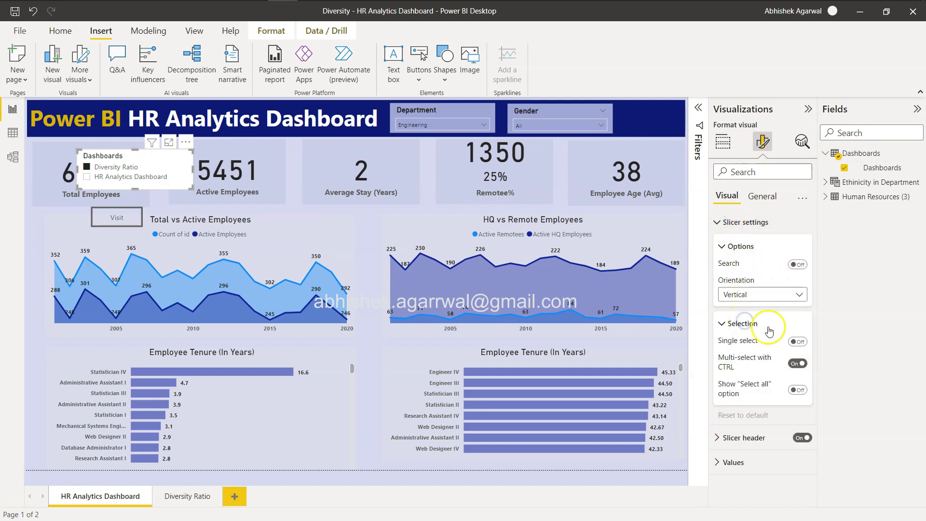
left_click(798, 341)
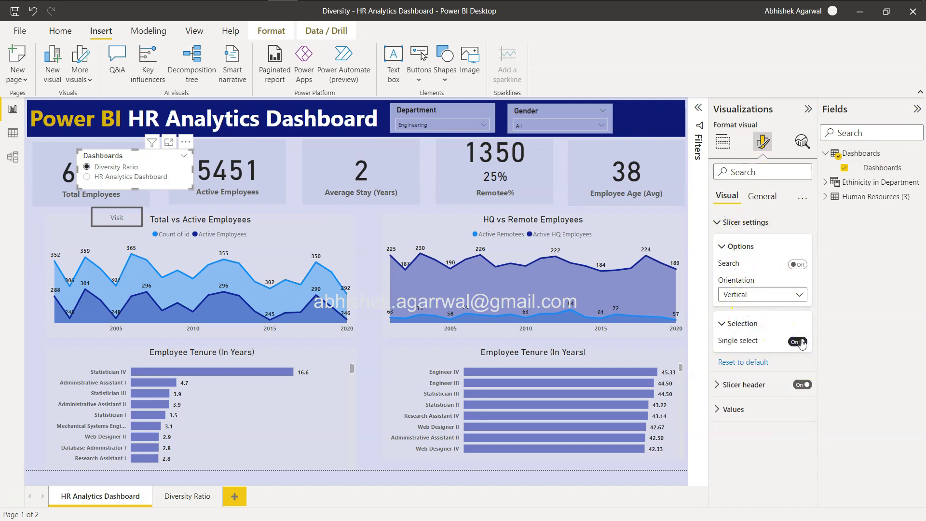
left_click(90, 178)
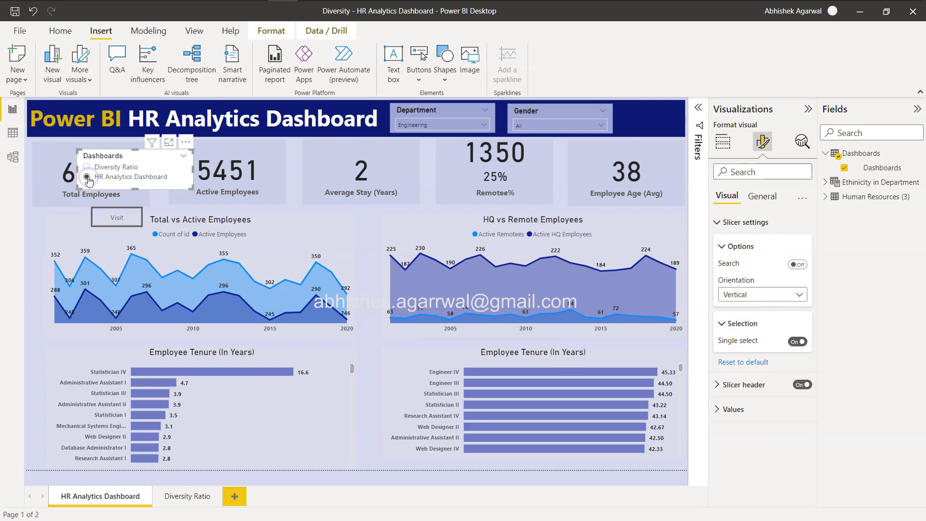
left_click(87, 167)
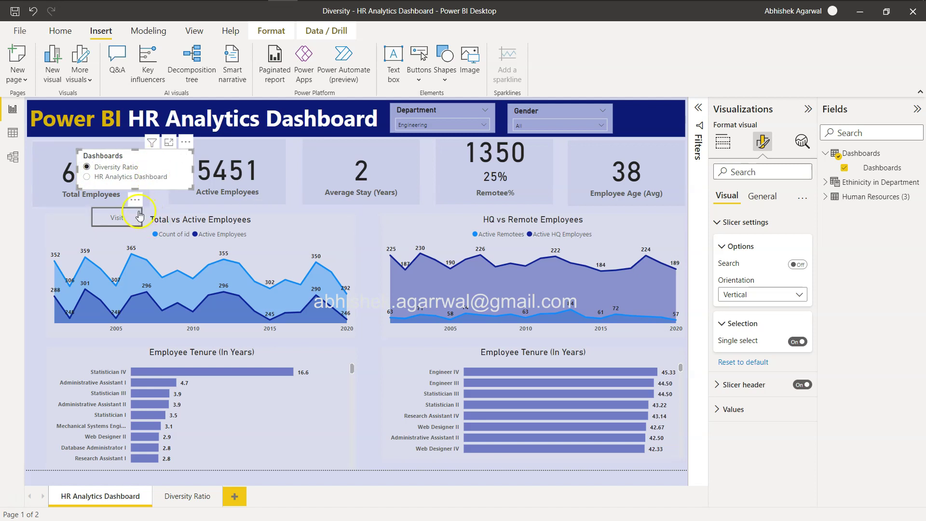
Paste the slicer and Visit button onto the Diversity Ratio page with Don't sync
left_click(140, 216)
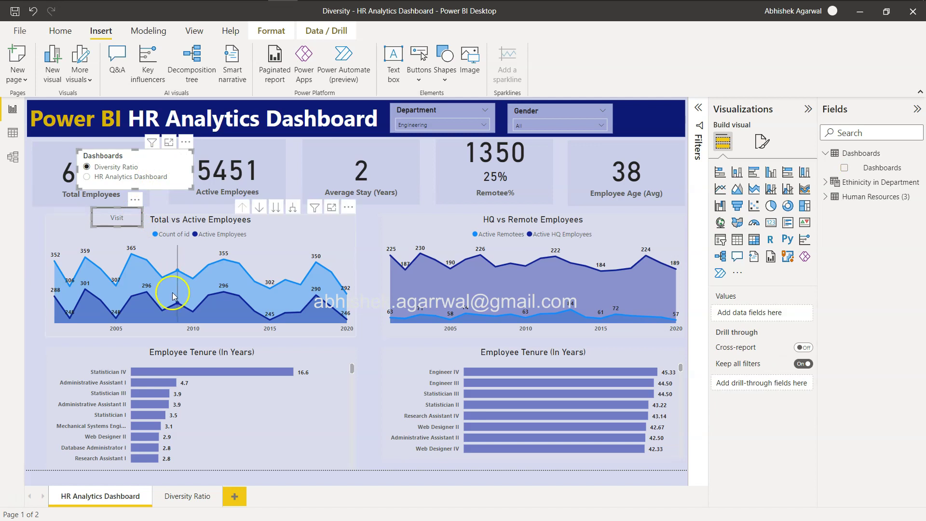
left_click(188, 500)
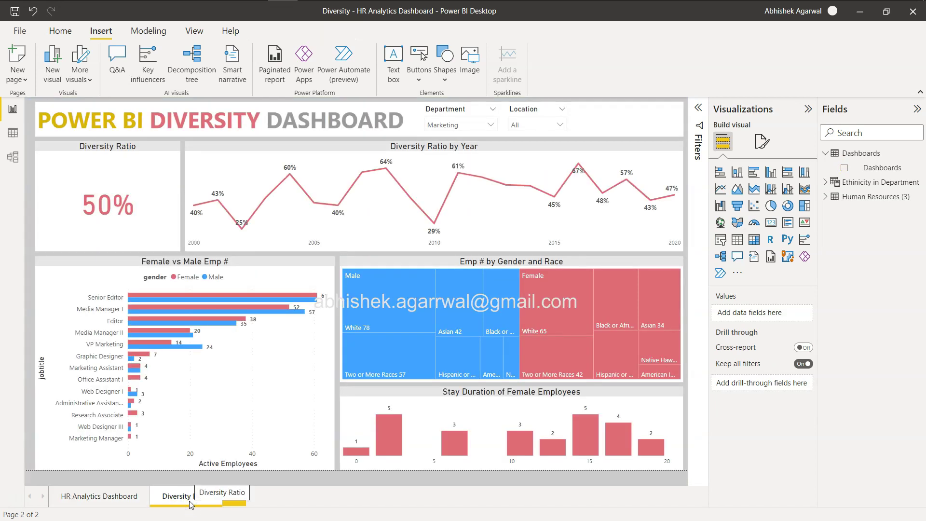
key("ctrl+v")
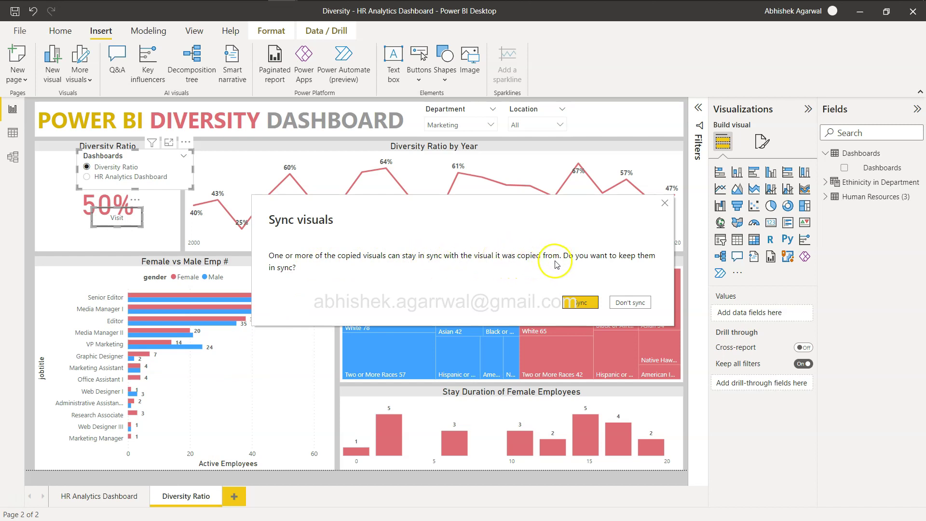
left_click(632, 303)
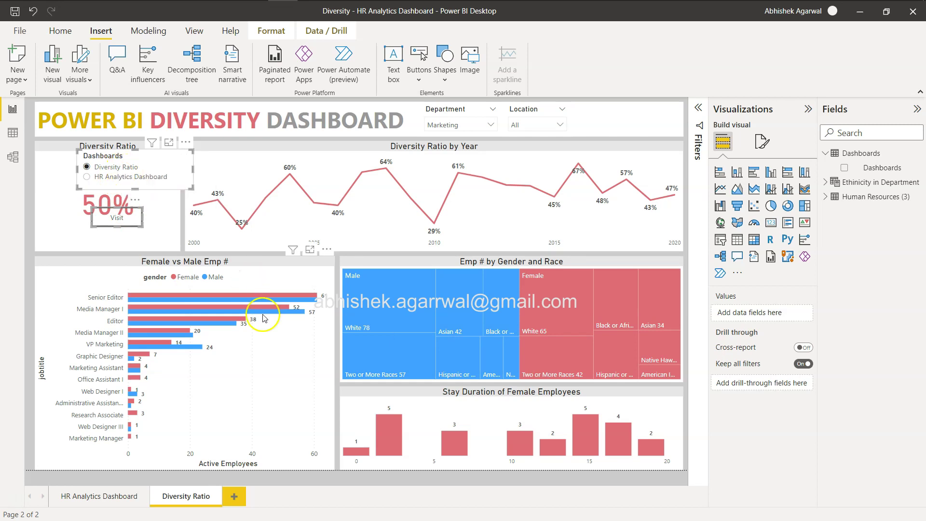
Choose HR Analytics Dashboard in the slicer, jump there with Visit, then jump back to Diversity Ratio
left_click(124, 178)
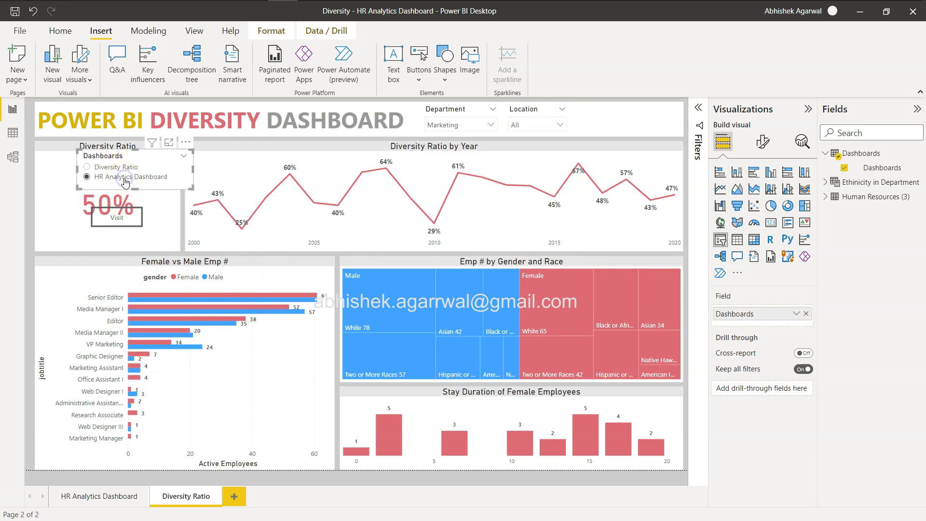
left_click(124, 220, "ctrl")
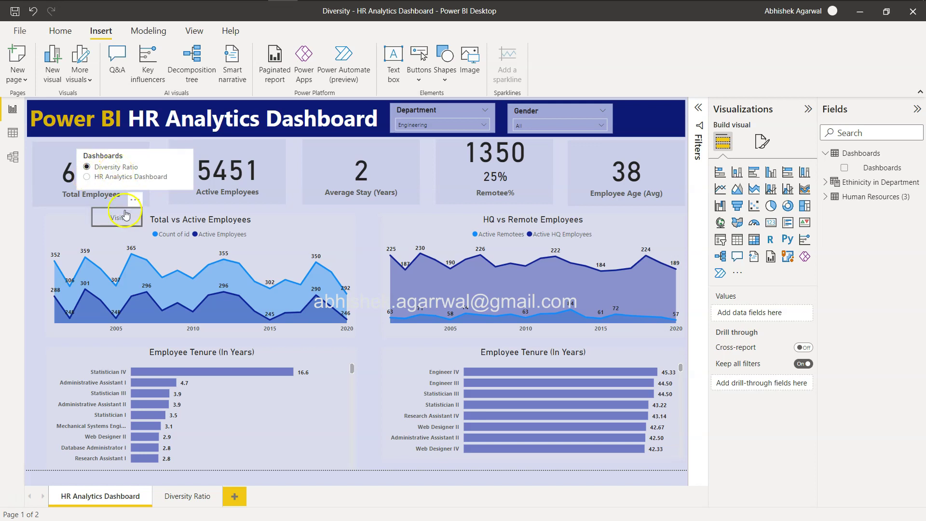
left_click(124, 222, "ctrl")
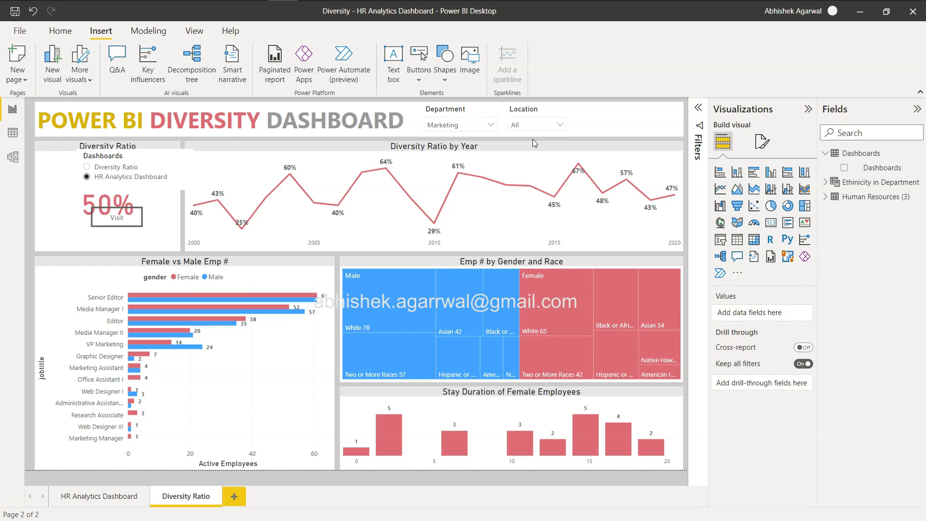
key("alt+Tab")
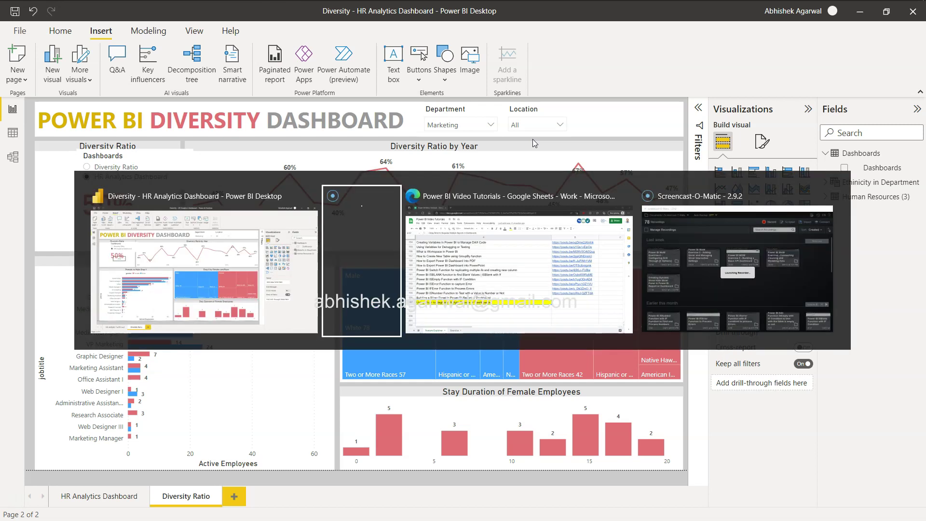
left_click(363, 373)
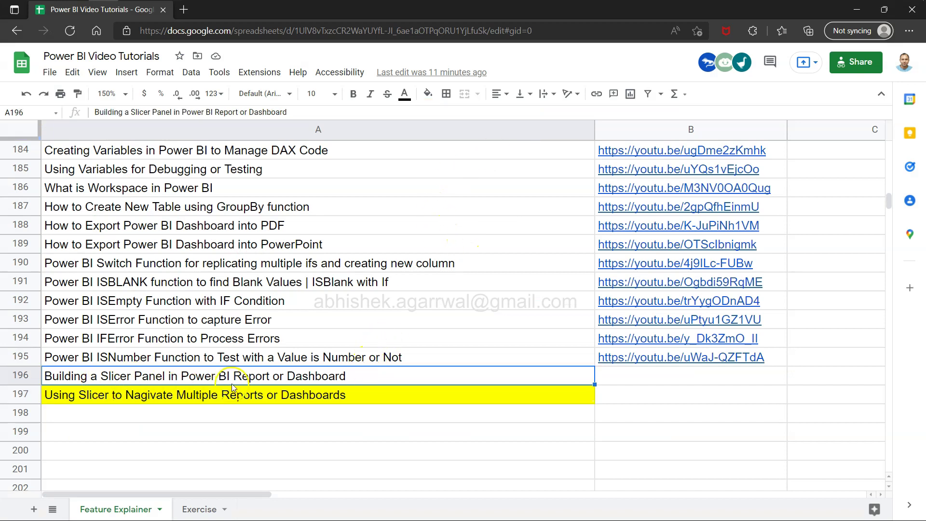
left_click(622, 380)
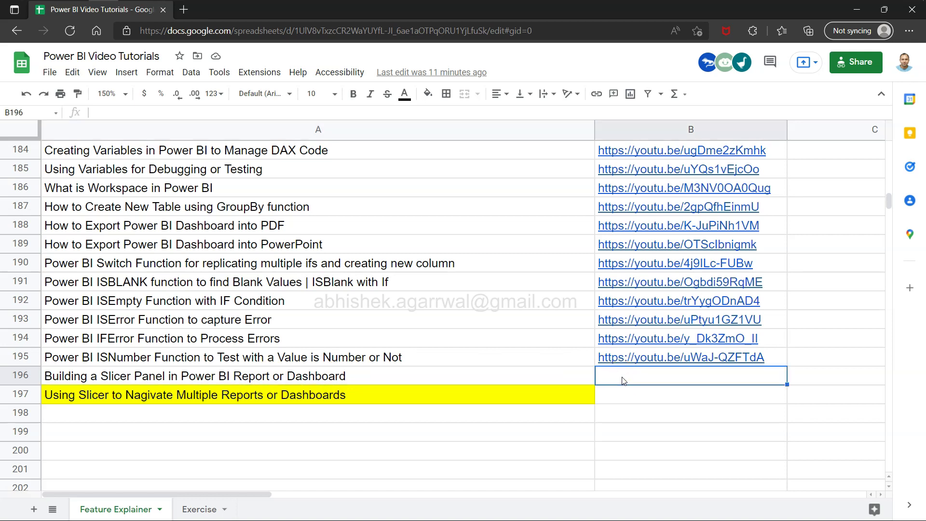
left_click(572, 395)
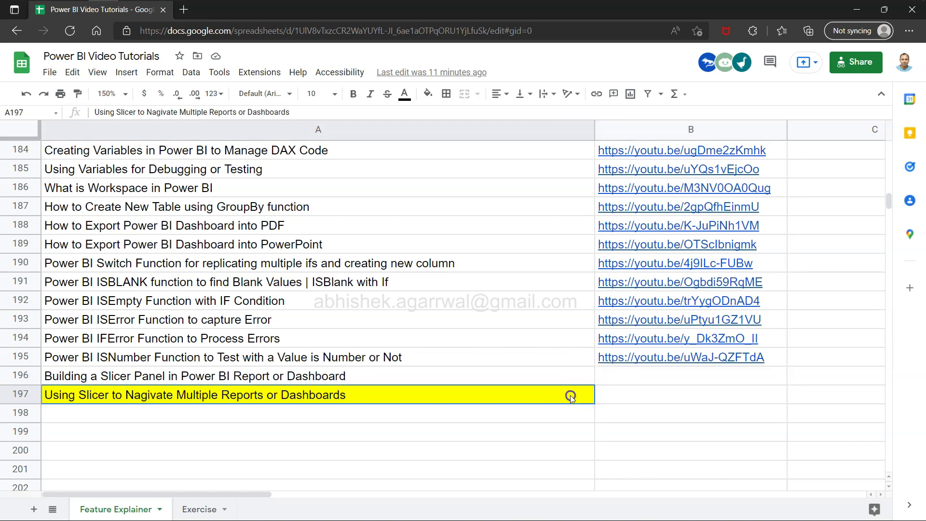
left_click(558, 376)
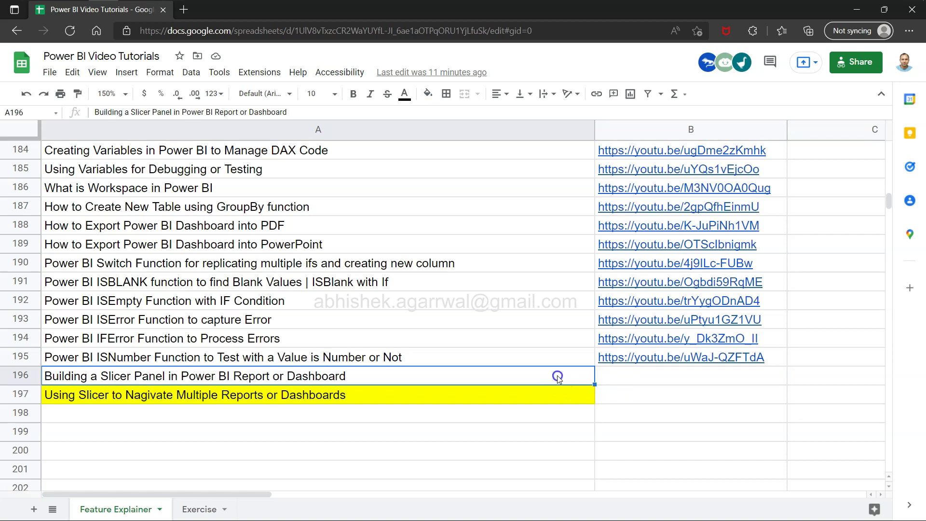
left_click(616, 380)
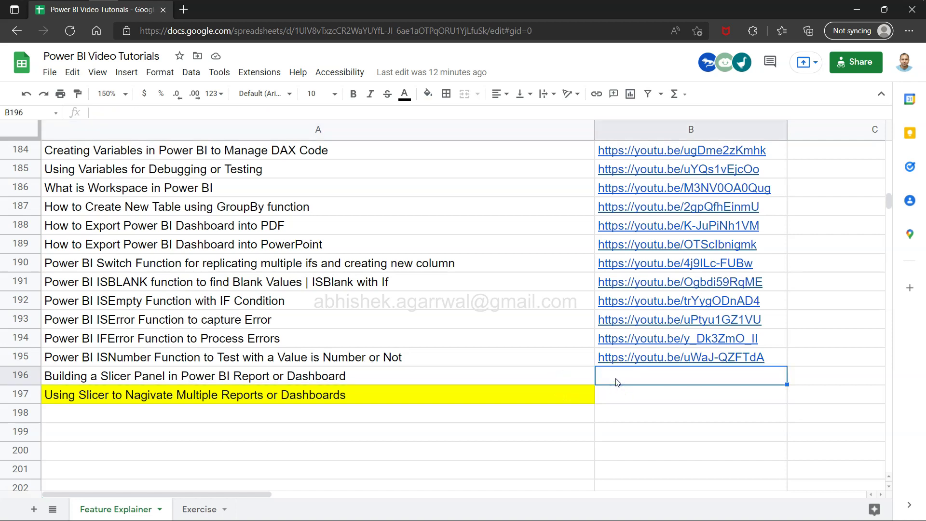
key("alt+Tab")
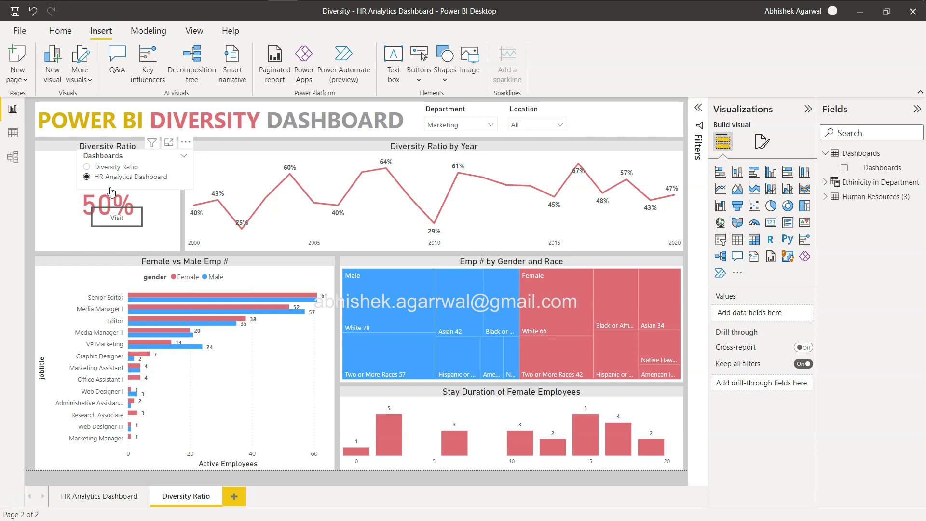
left_click(115, 211)
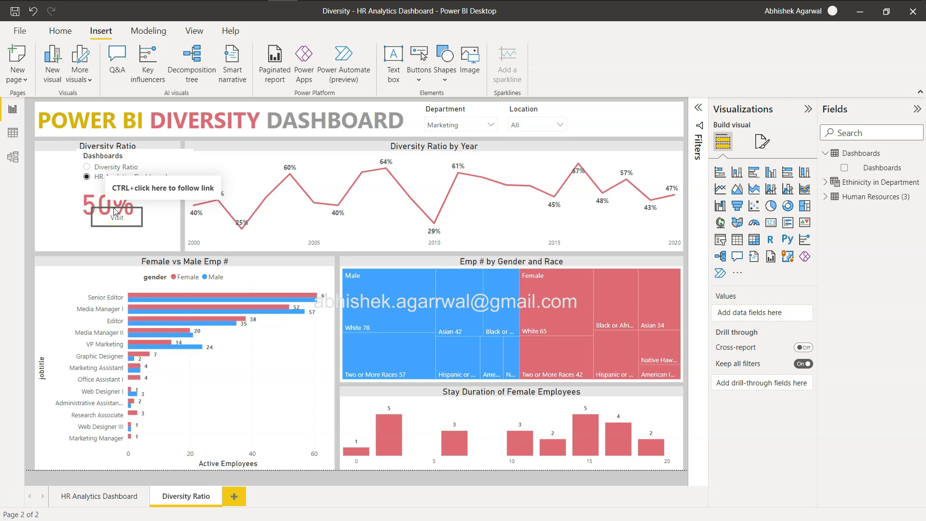